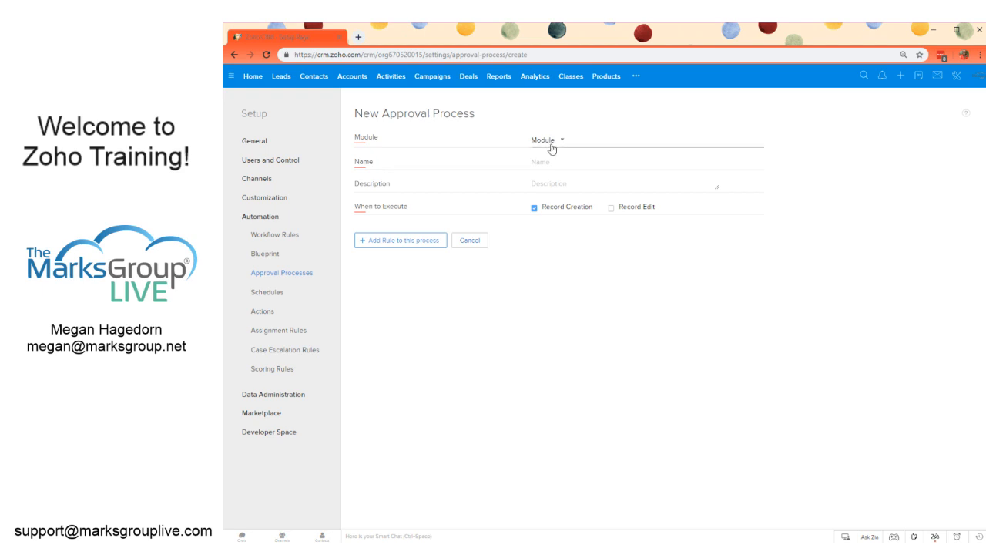
- Set up a new approval process for the Deals module named "Deals over 10k" and add a rule to it
click(553, 149)
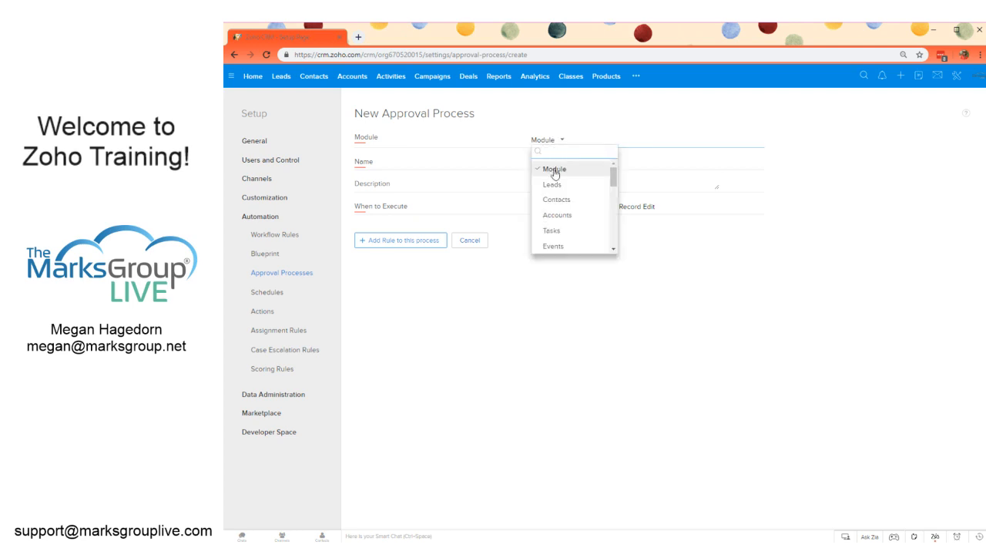
text(de)
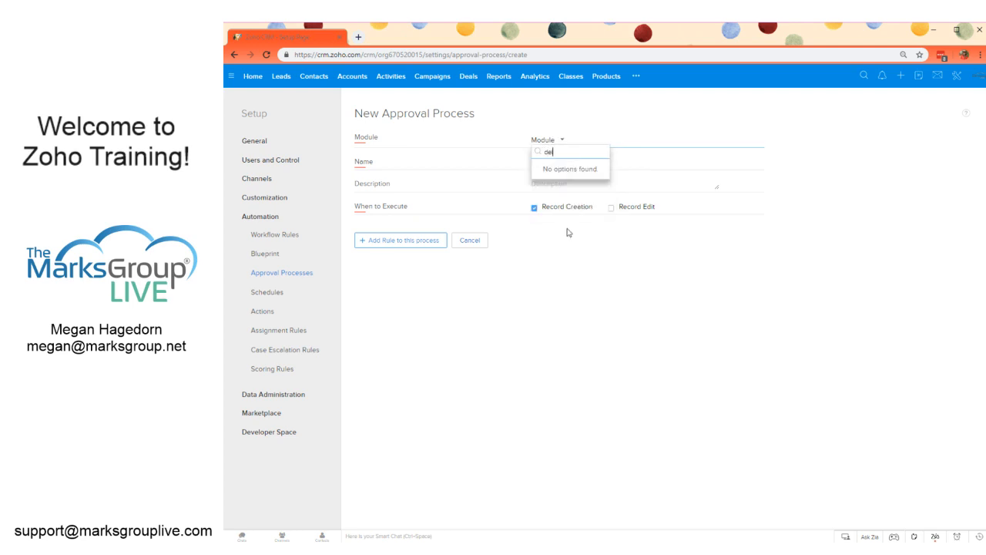
click(578, 170)
click(556, 164)
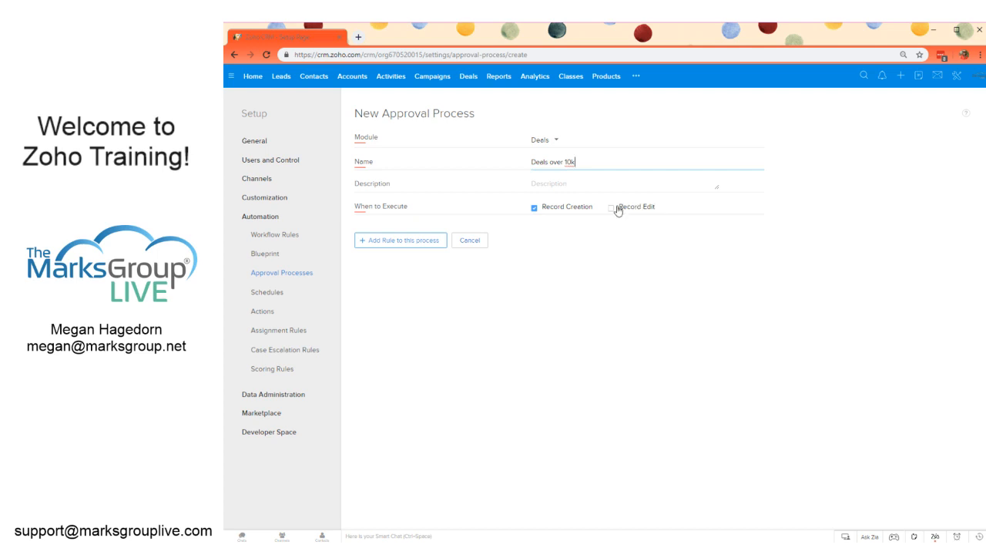
click(434, 245)
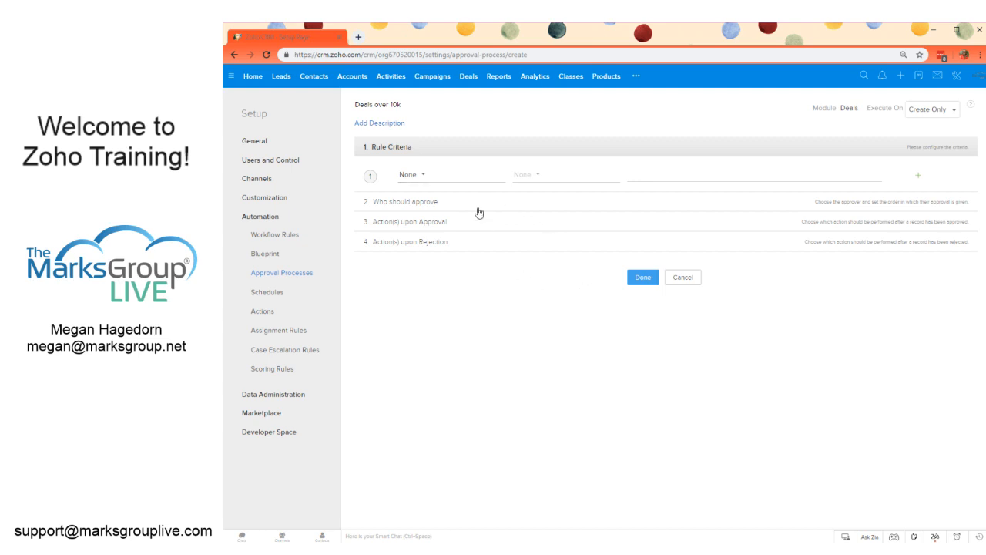
- Set the rule criteria to Amount >= 10000 USD
click(457, 176)
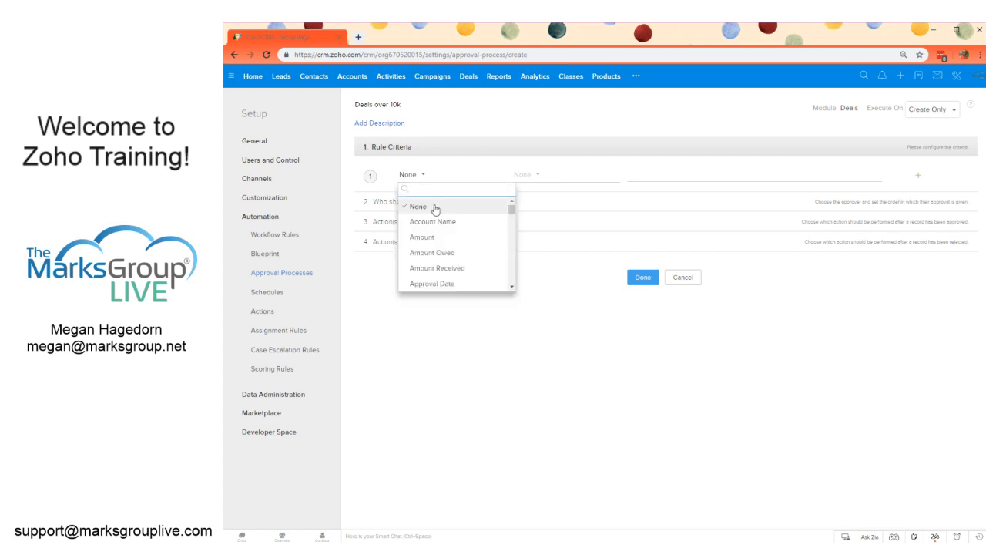
click(443, 238)
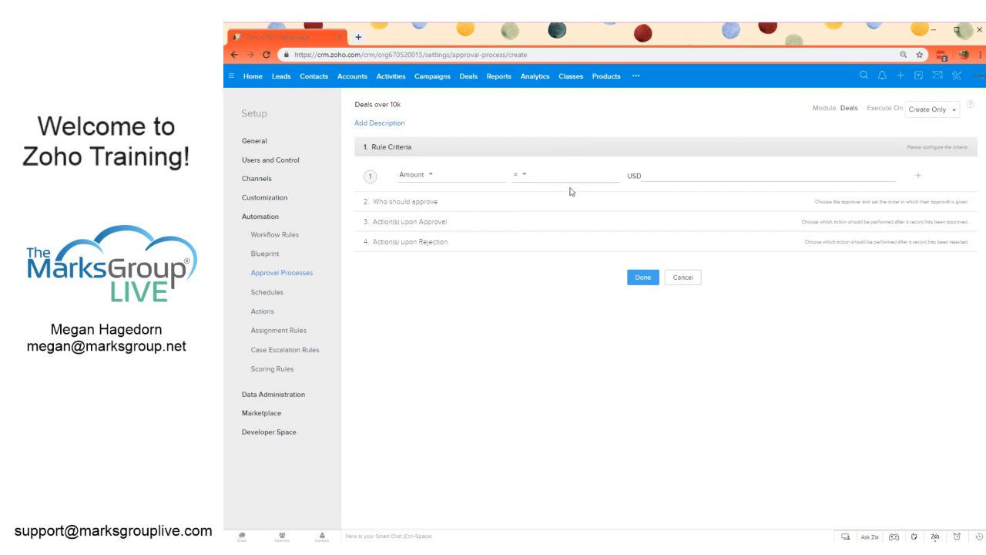
click(524, 174)
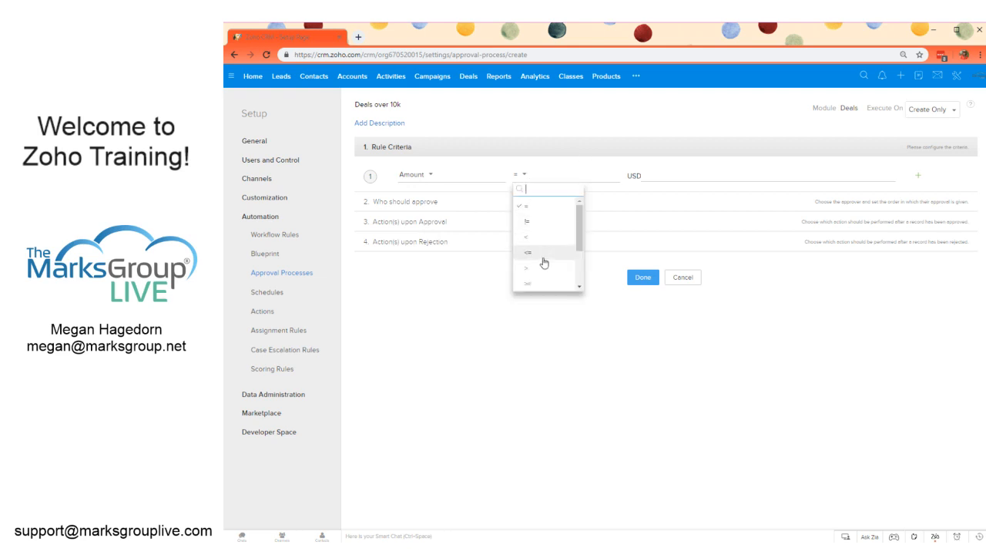
click(549, 282)
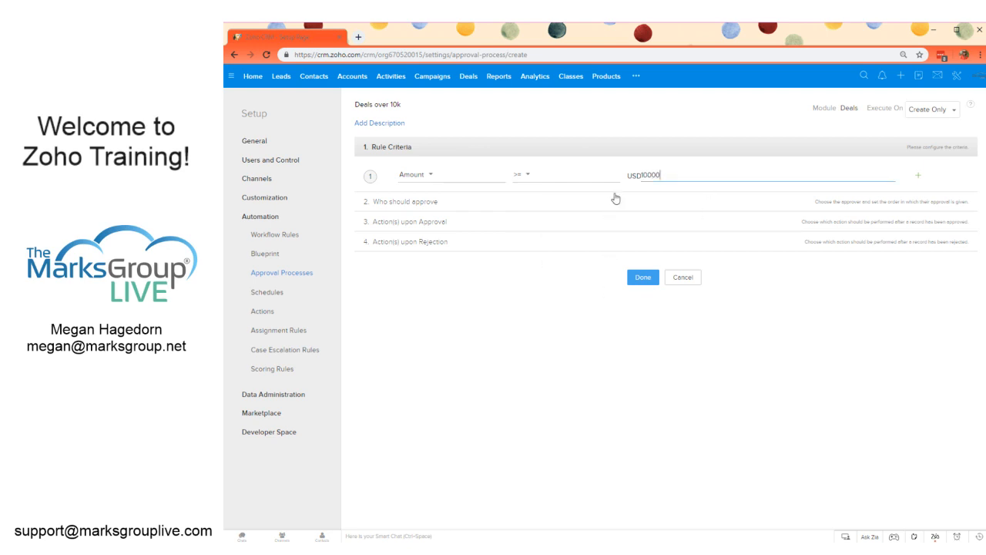
click(640, 279)
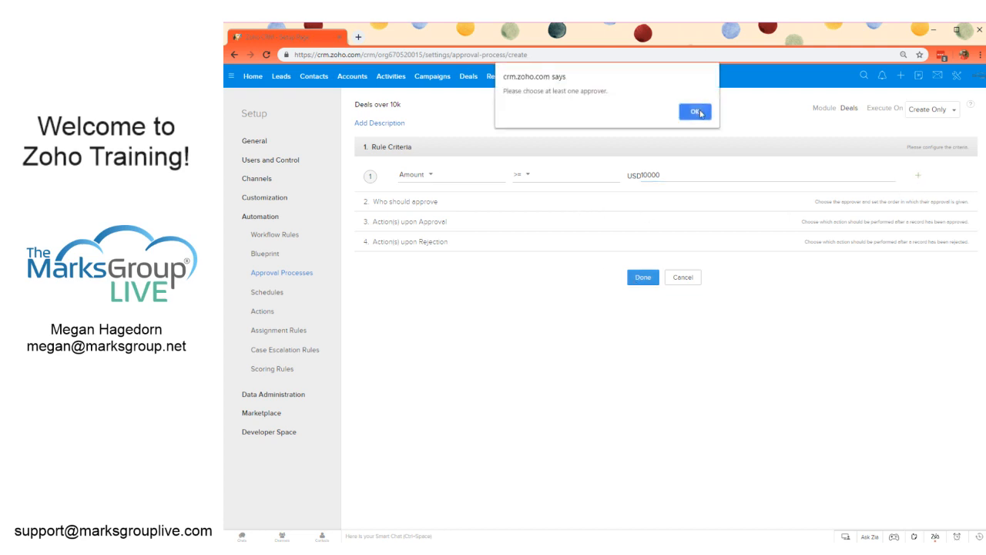
click(696, 112)
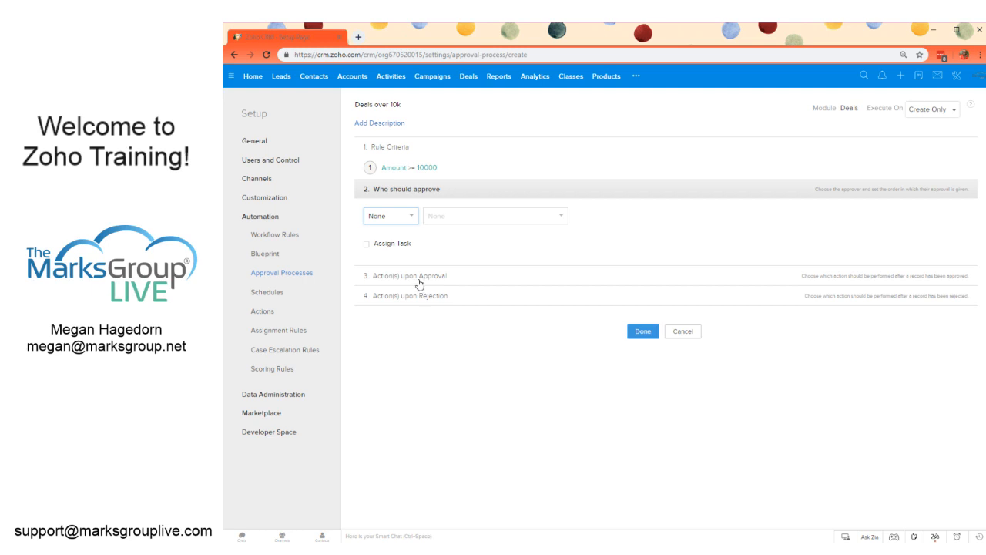
- Choose the user TMG Live Admin as the first approver
click(392, 222)
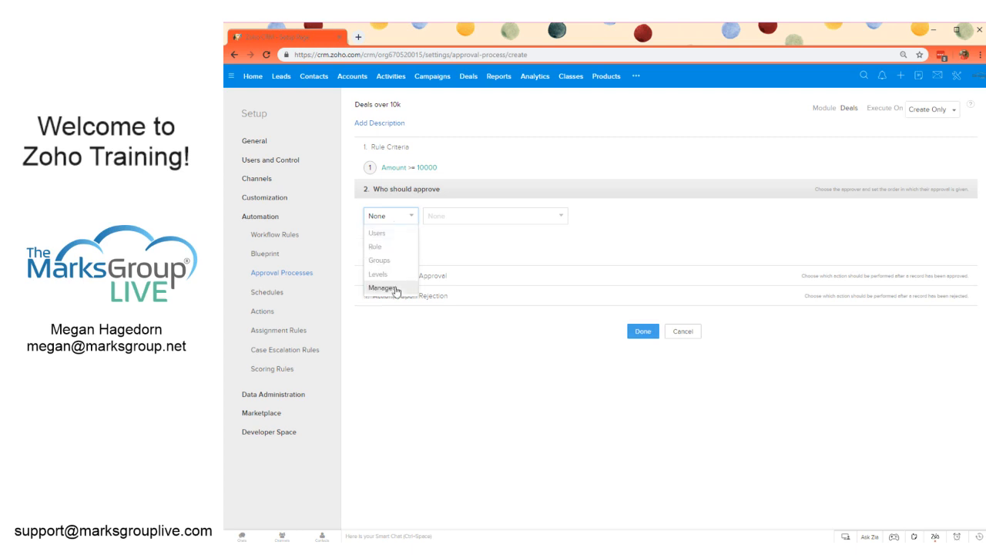
click(395, 235)
click(432, 220)
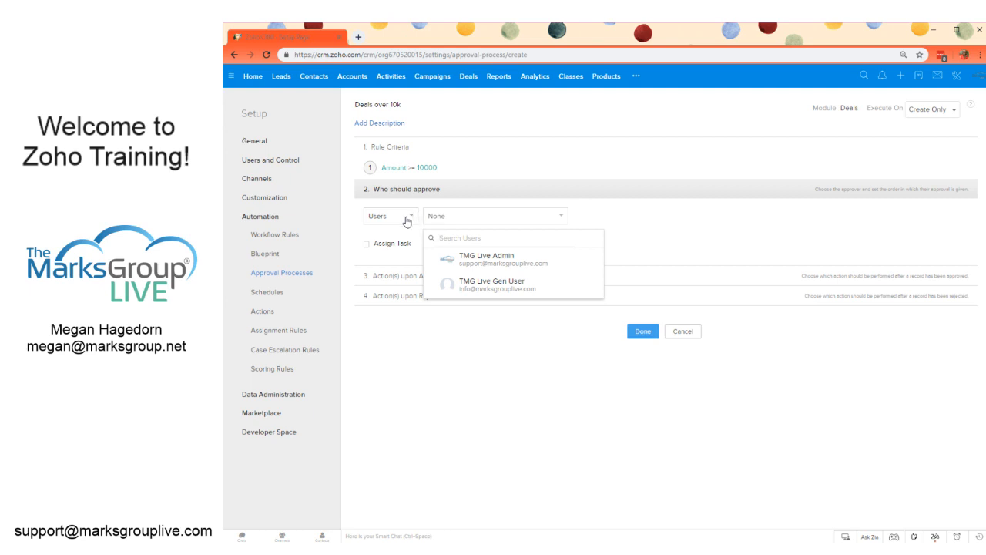
click(407, 220)
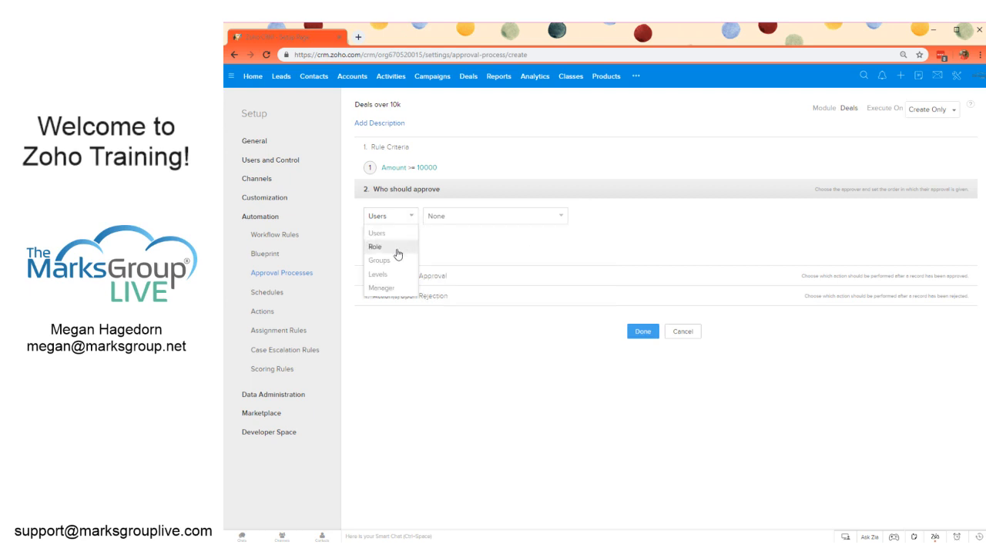
click(432, 218)
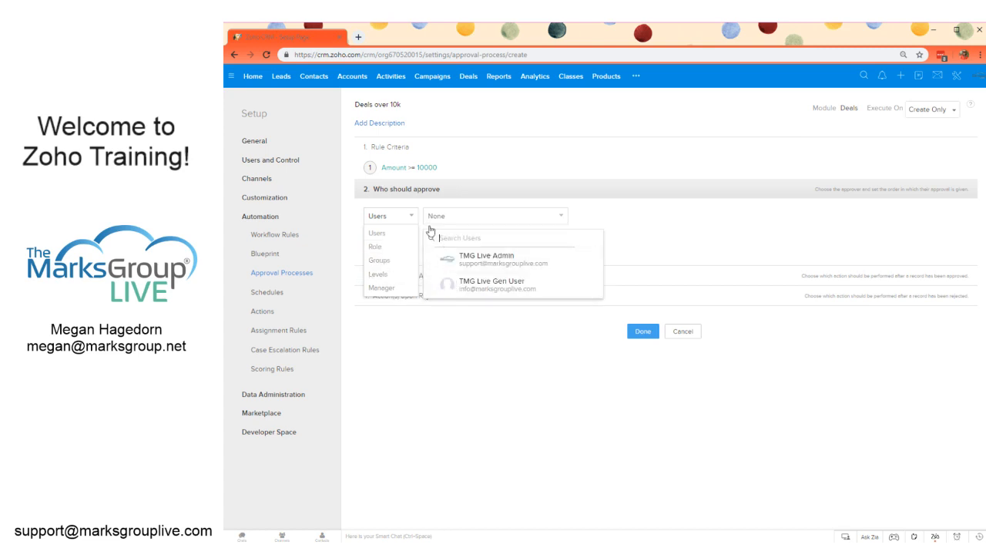
click(529, 267)
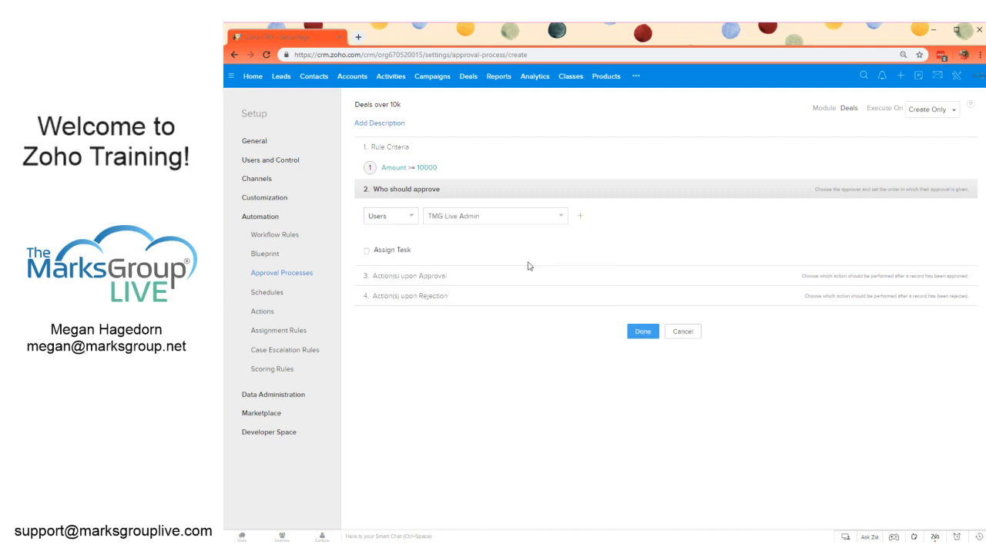
- Add the user TMG Live Gen User as a second approver
click(582, 216)
click(376, 245)
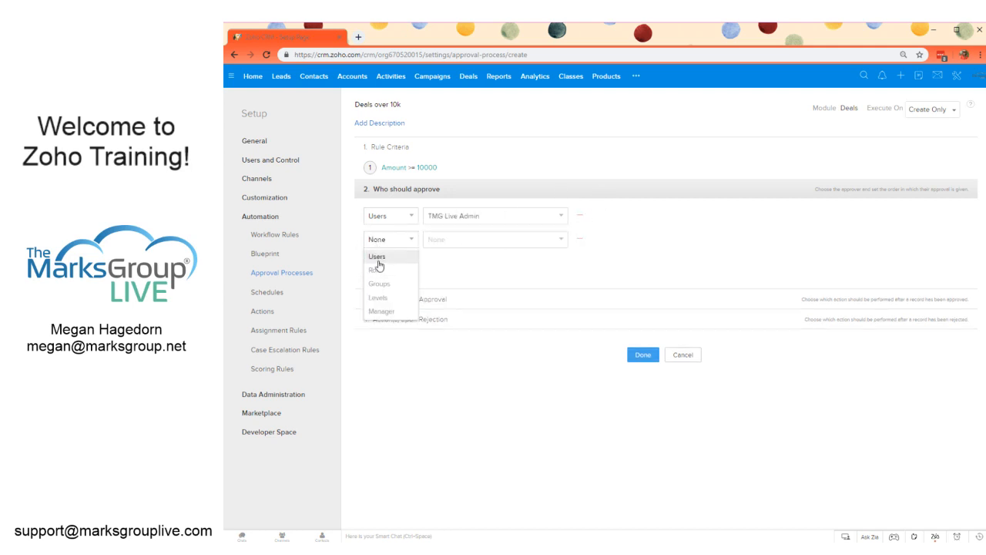
click(378, 259)
click(467, 242)
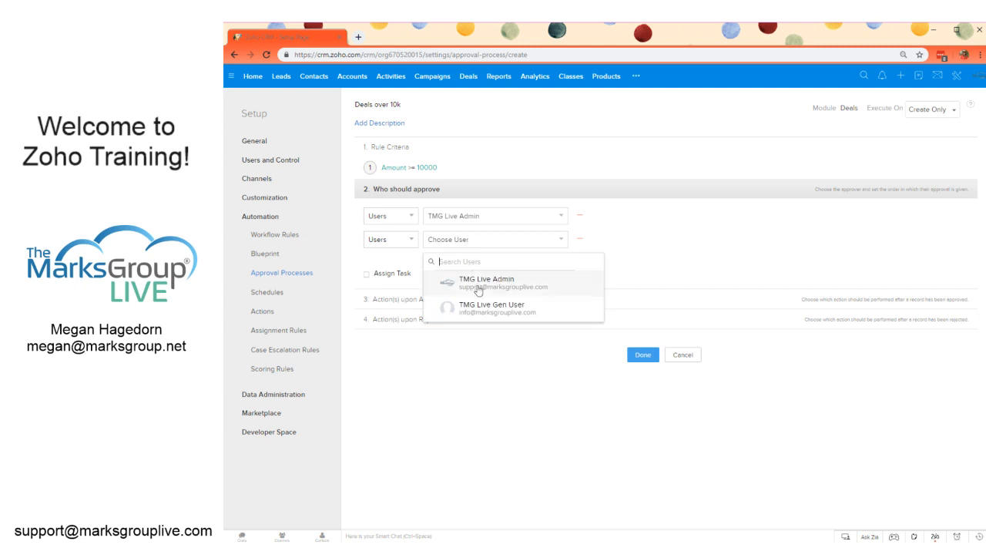
click(490, 307)
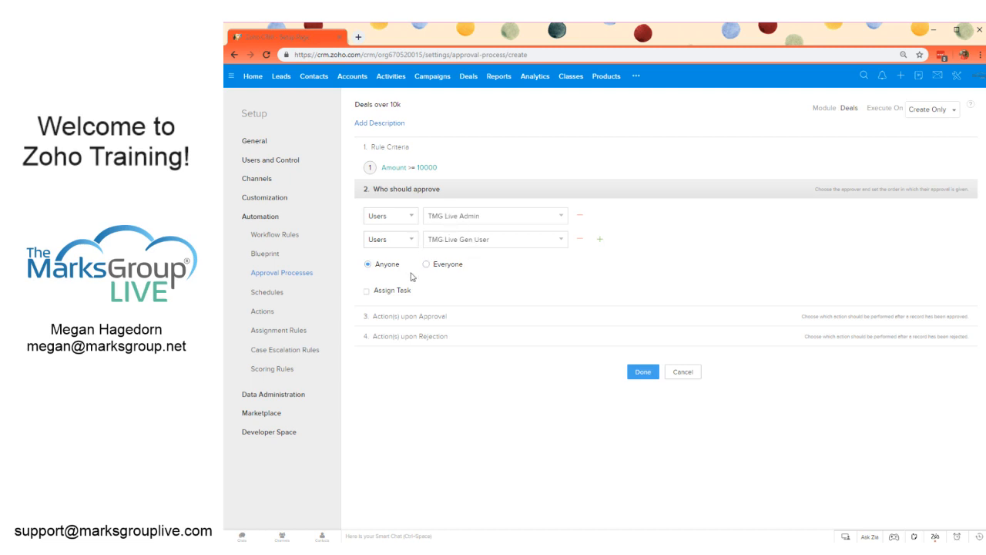
- Require approval from everyone, compare the Sequential and Parallel orders, and keep the order set to Sequential
click(451, 266)
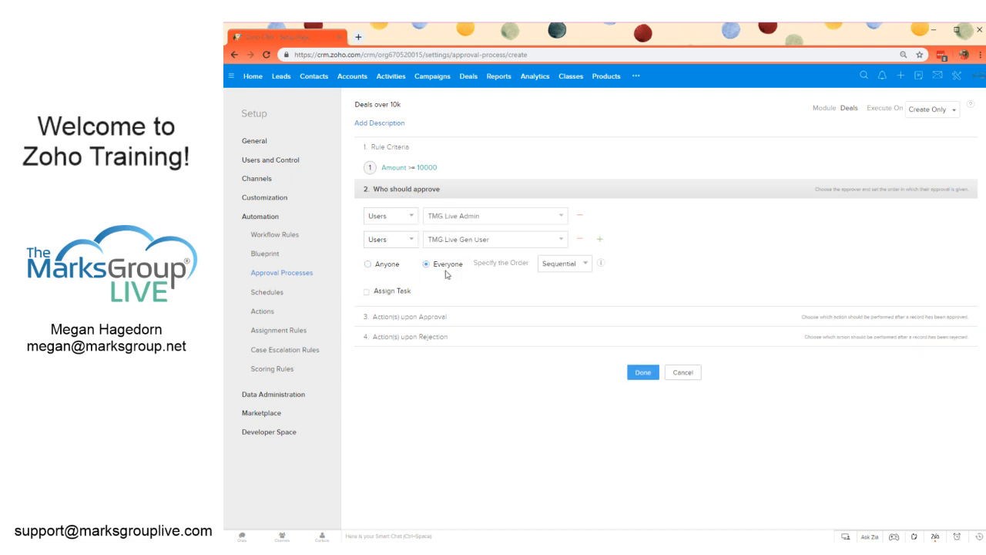
click(568, 266)
mouse_move(602, 265)
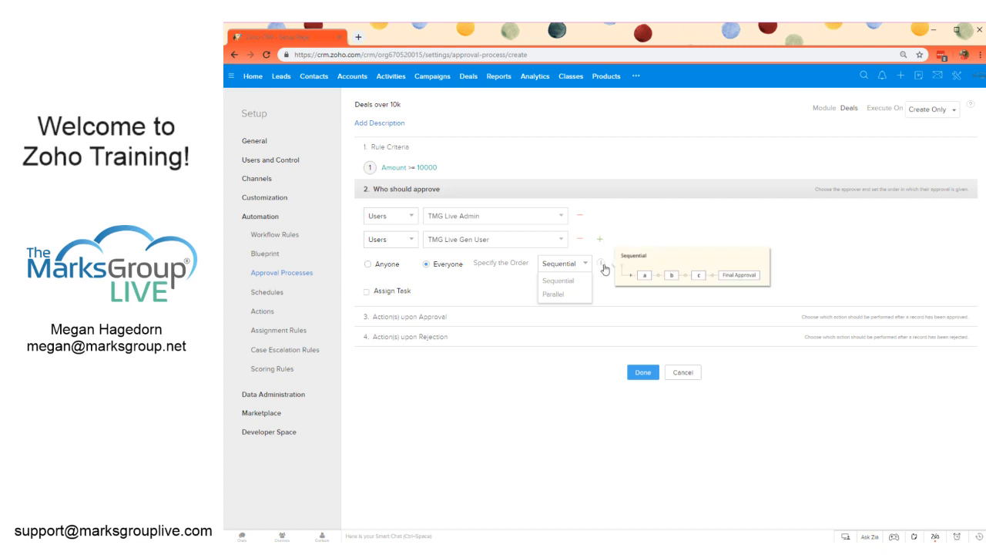
click(568, 293)
mouse_move(601, 271)
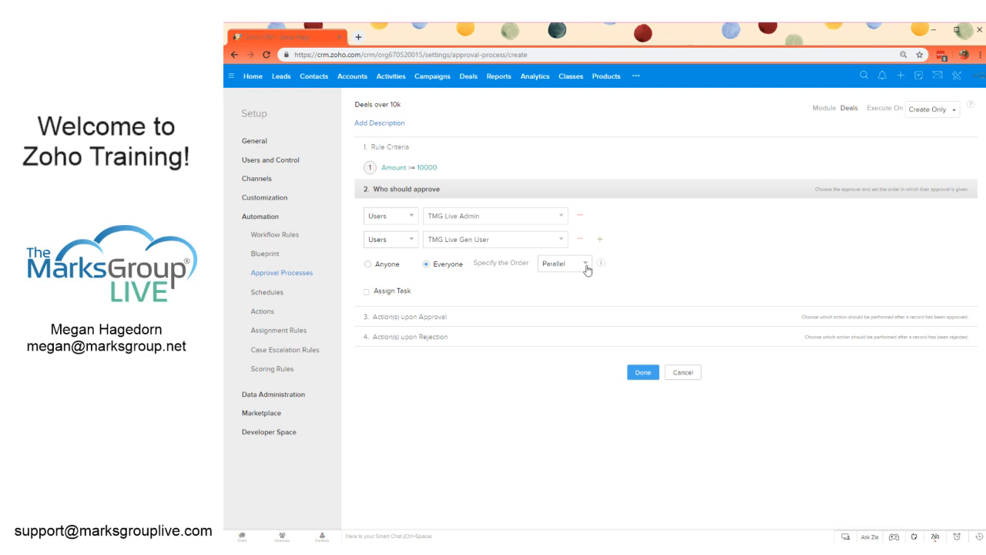
click(586, 266)
click(570, 281)
- Enable task assignment for the approvers and associate the existing "Please Review Deal" task
click(384, 297)
click(447, 296)
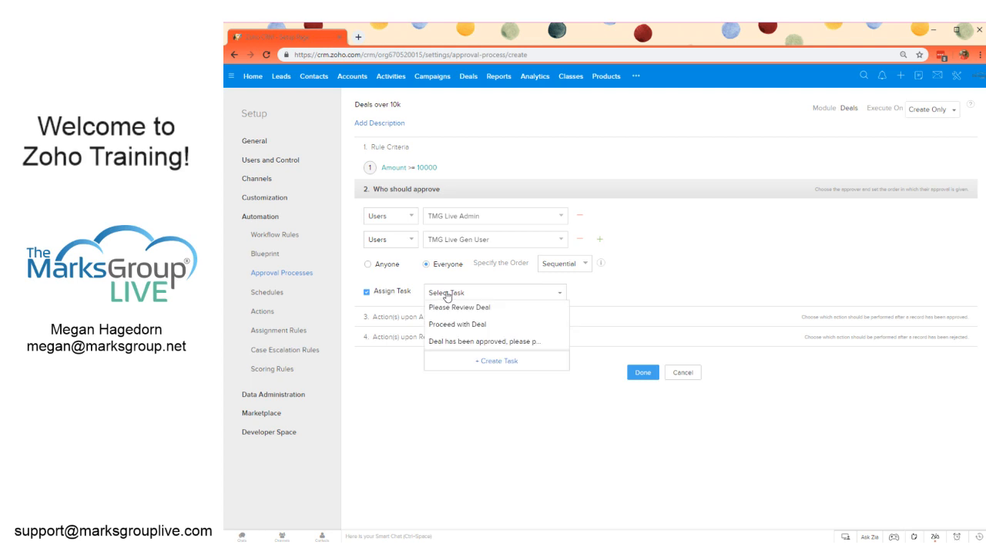
click(545, 307)
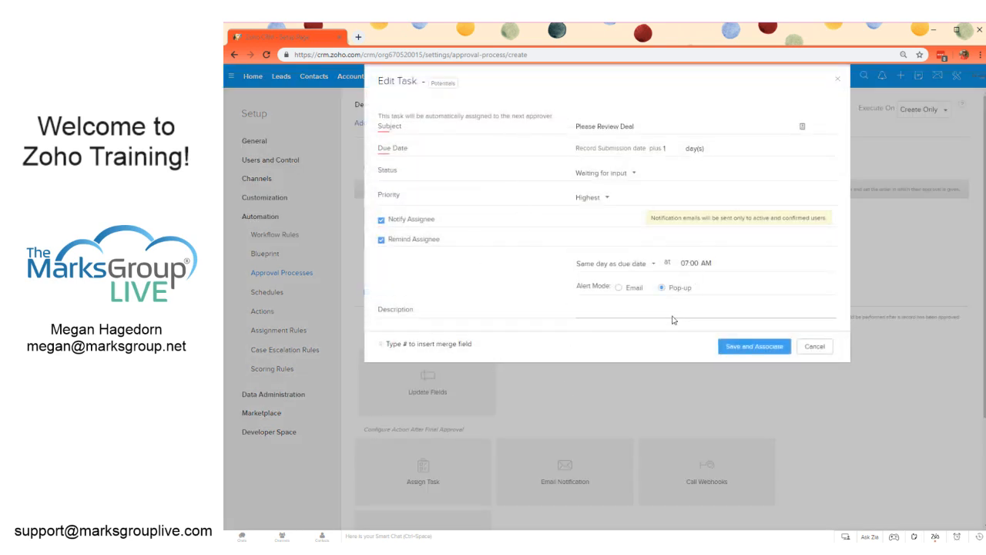
click(732, 348)
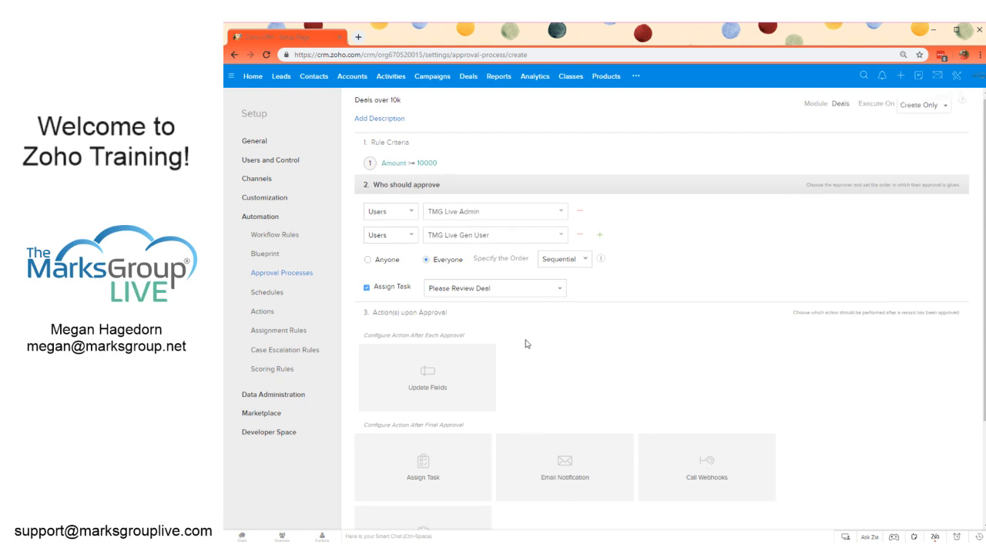
- Add a field update after each approval that sets Approval Date to the execution day for both the first and second approval
scroll(528, 351, down, 2)
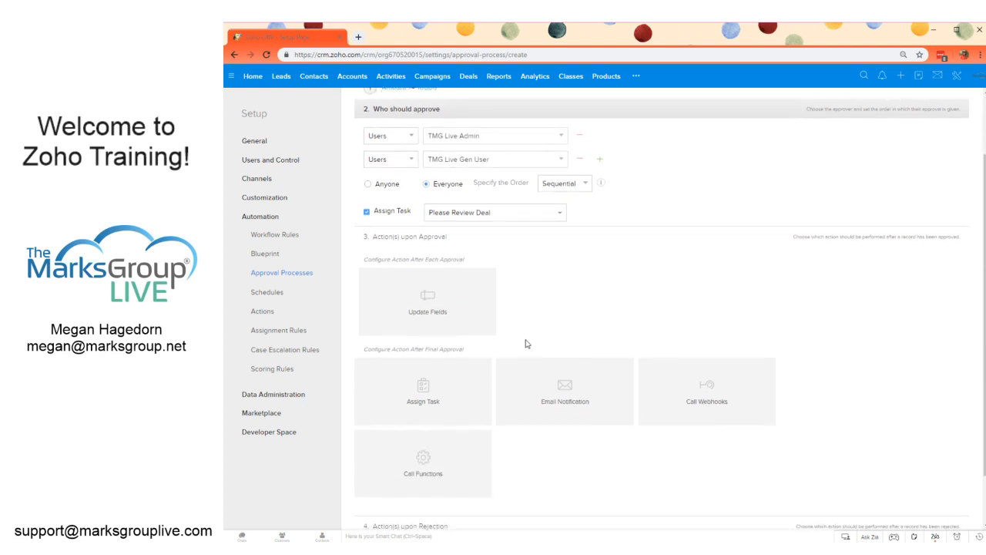
scroll(528, 323, down, 1)
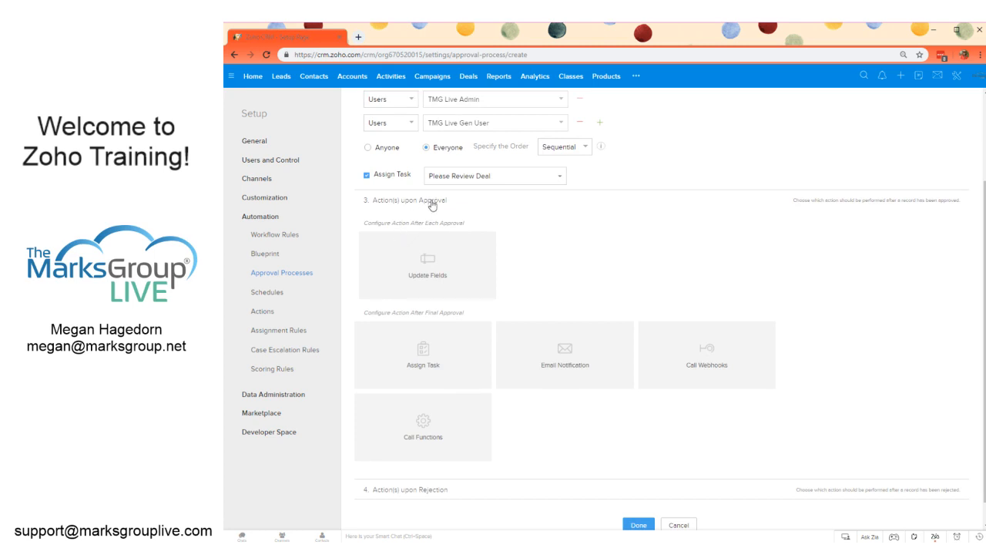
scroll(475, 233, down, 1)
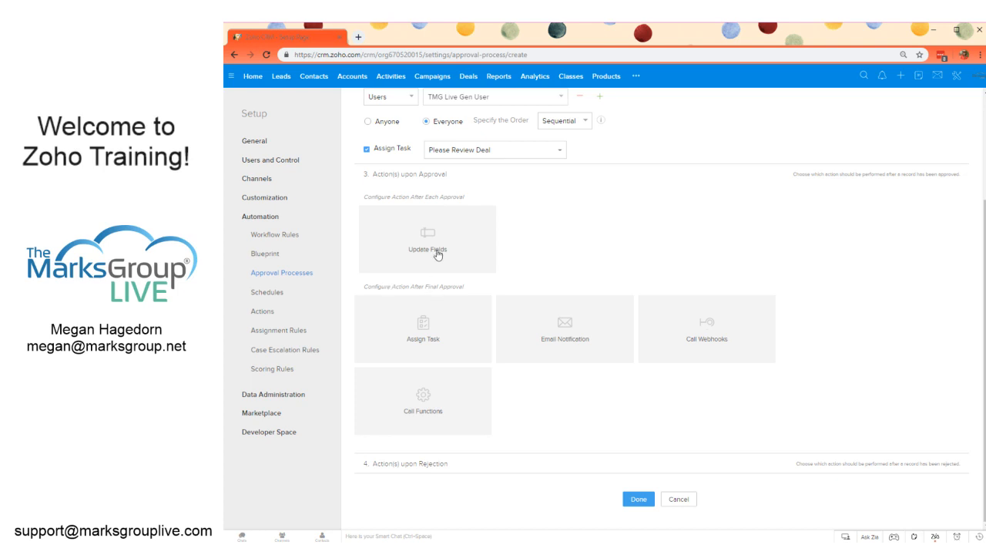
click(437, 254)
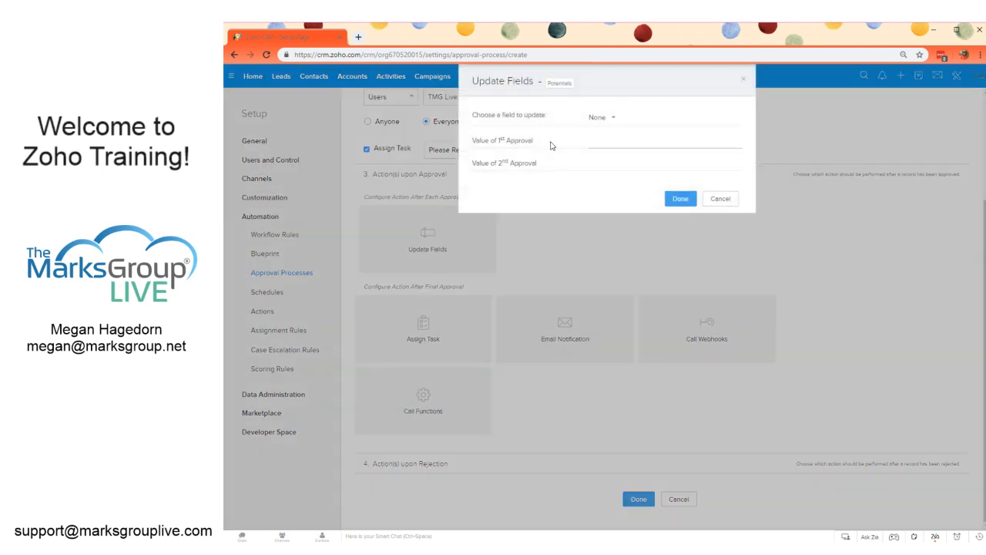
click(608, 117)
text(s)
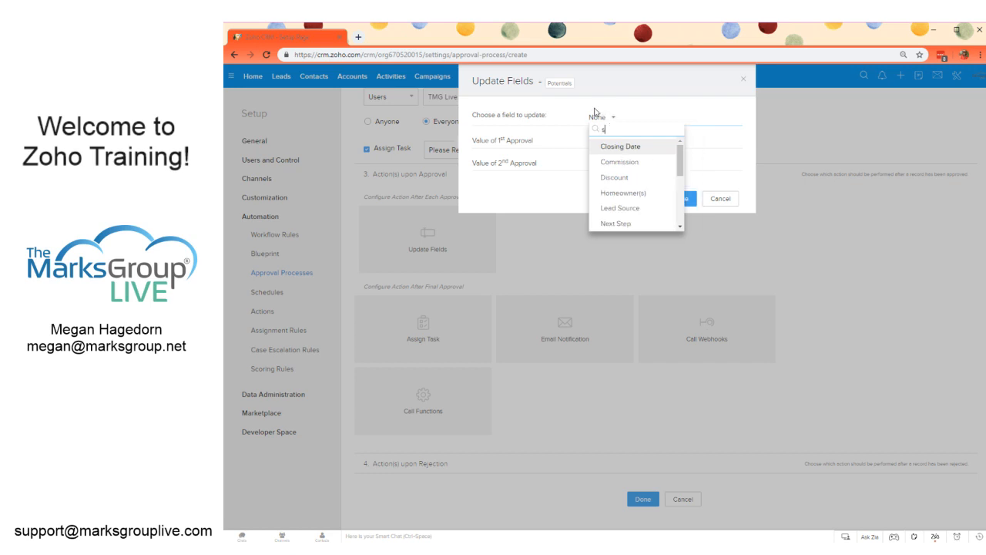
key(BackSpace)
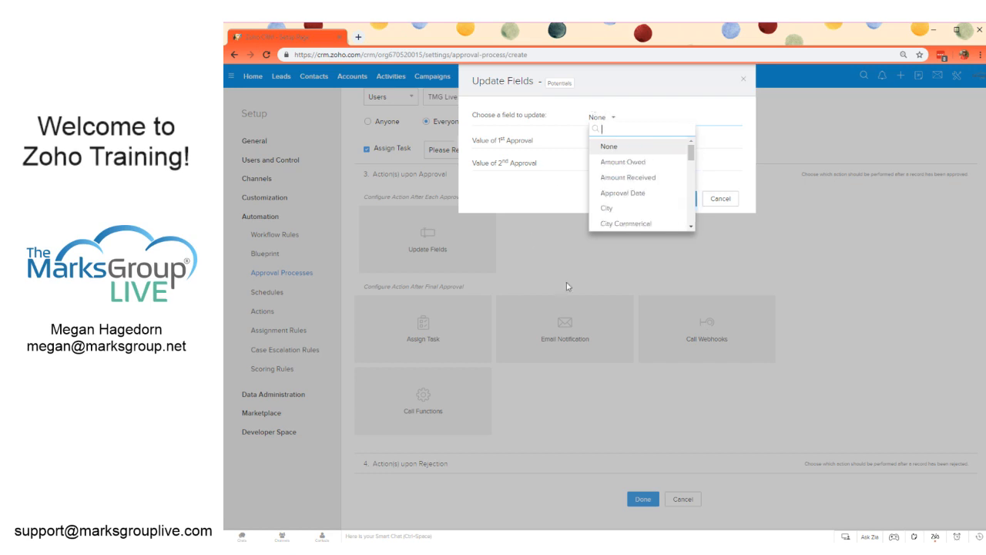
click(647, 195)
click(623, 141)
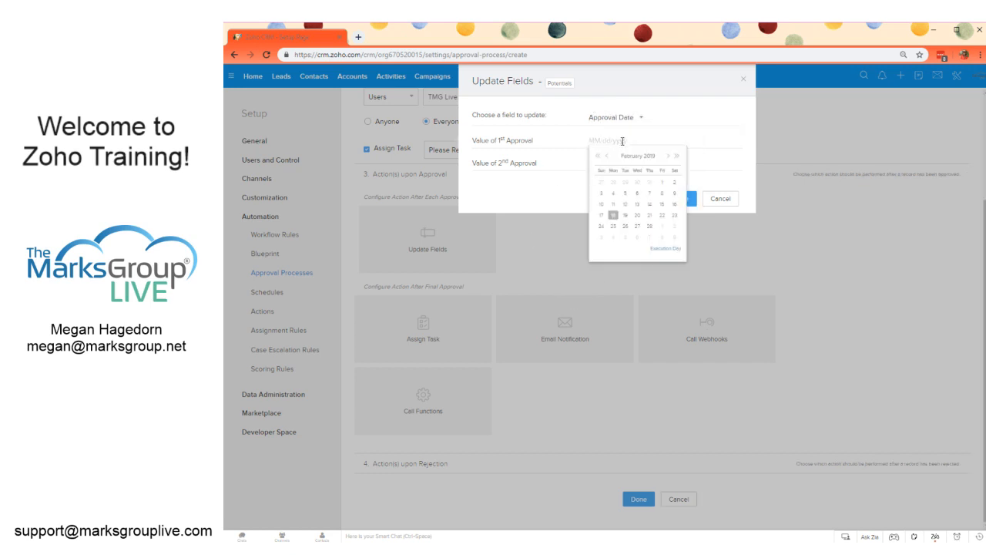
click(660, 249)
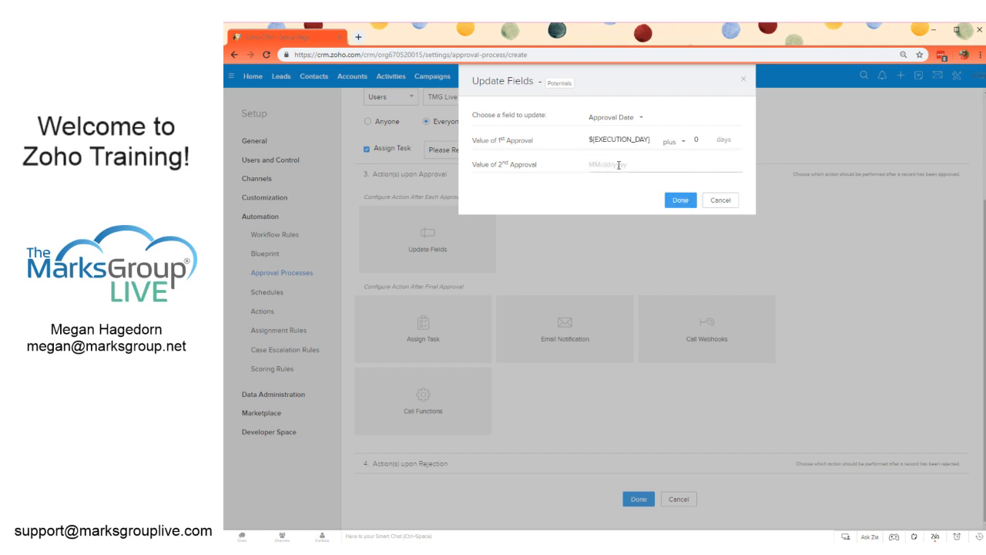
click(621, 163)
click(668, 272)
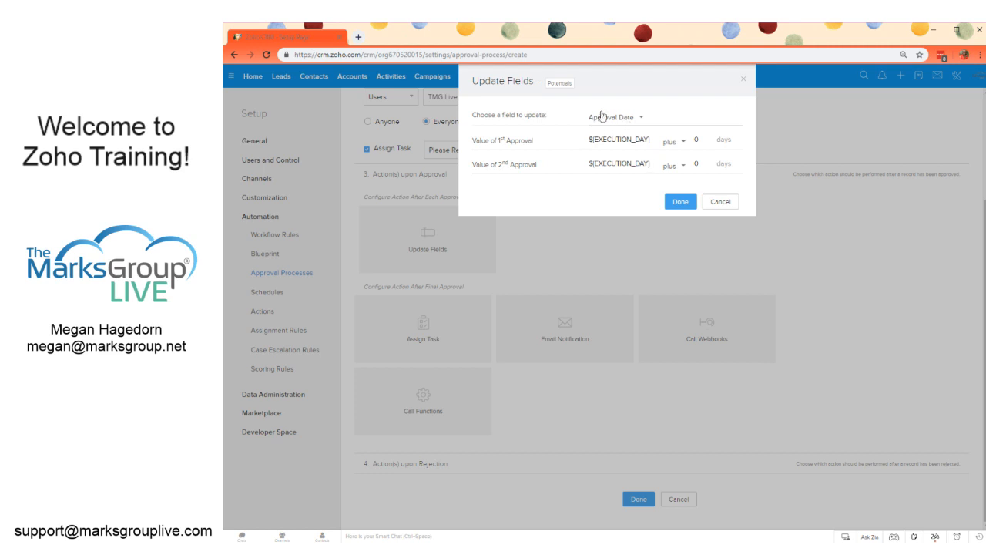
click(680, 203)
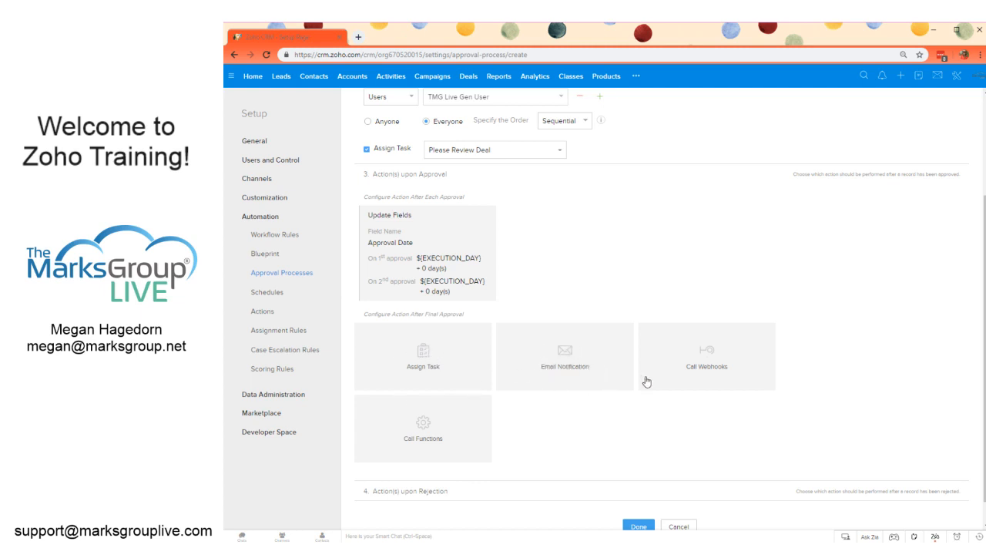
- Add the existing "Deal has been approved!" email notification as an action after final approval
click(545, 388)
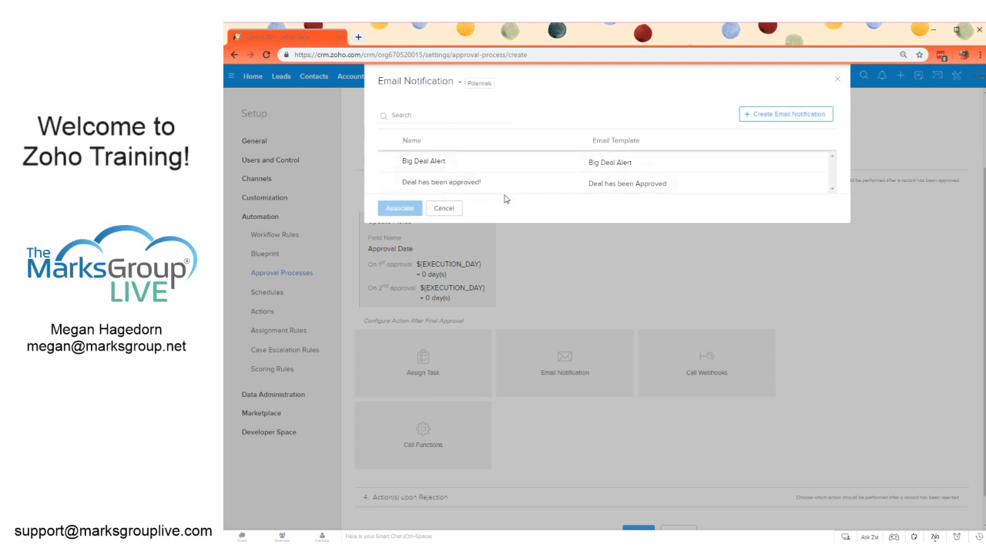
click(389, 185)
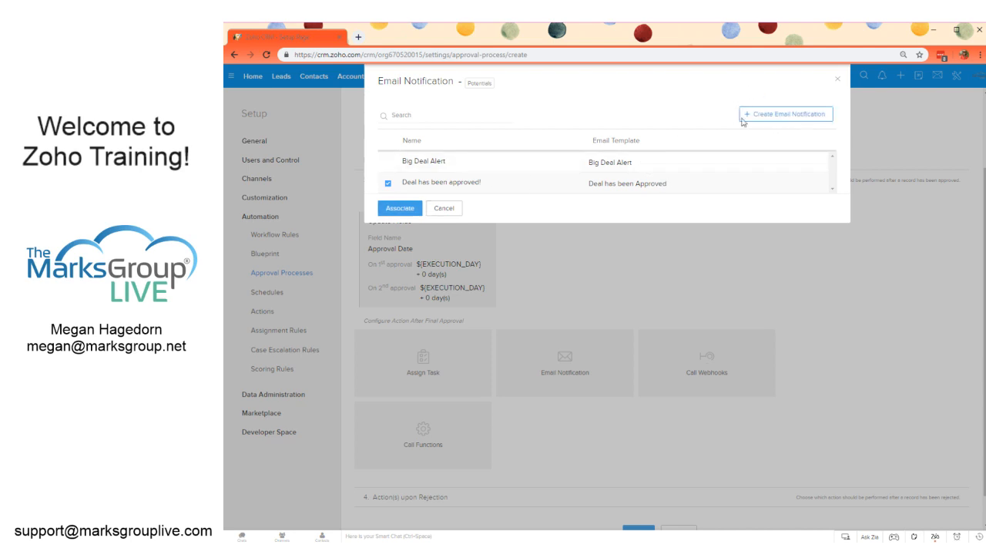
click(388, 210)
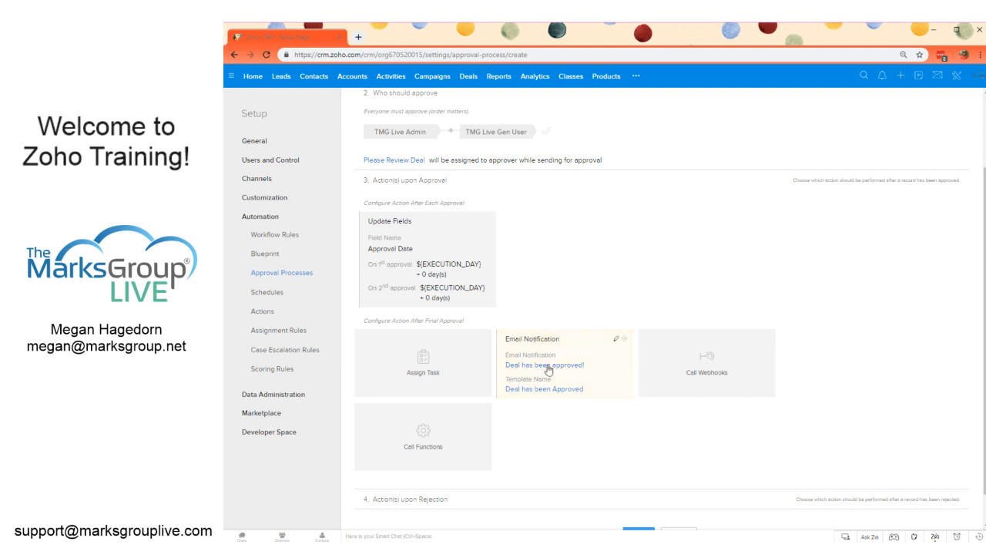
- Assign the existing "Deal has been approved, please proceed" task as an action after final approval
click(470, 372)
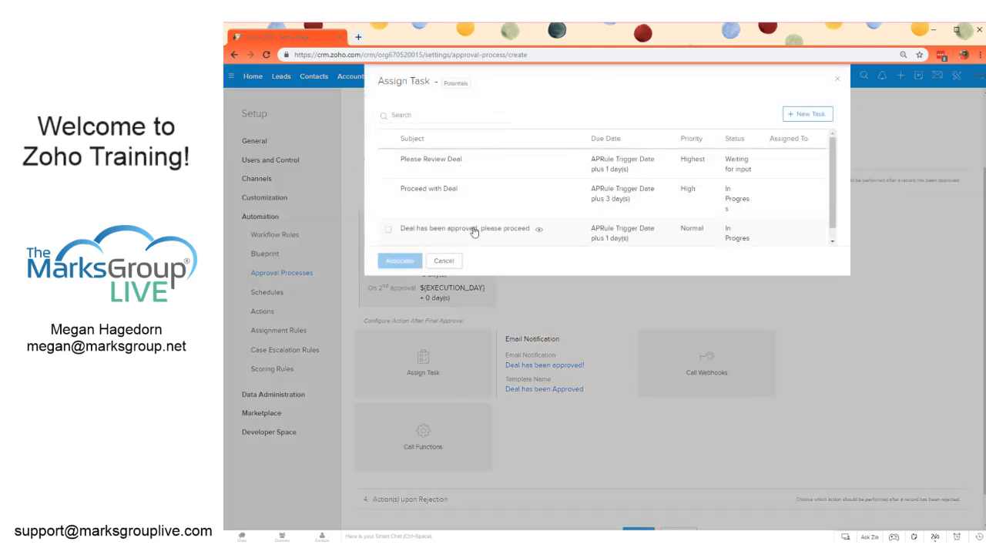
click(492, 209)
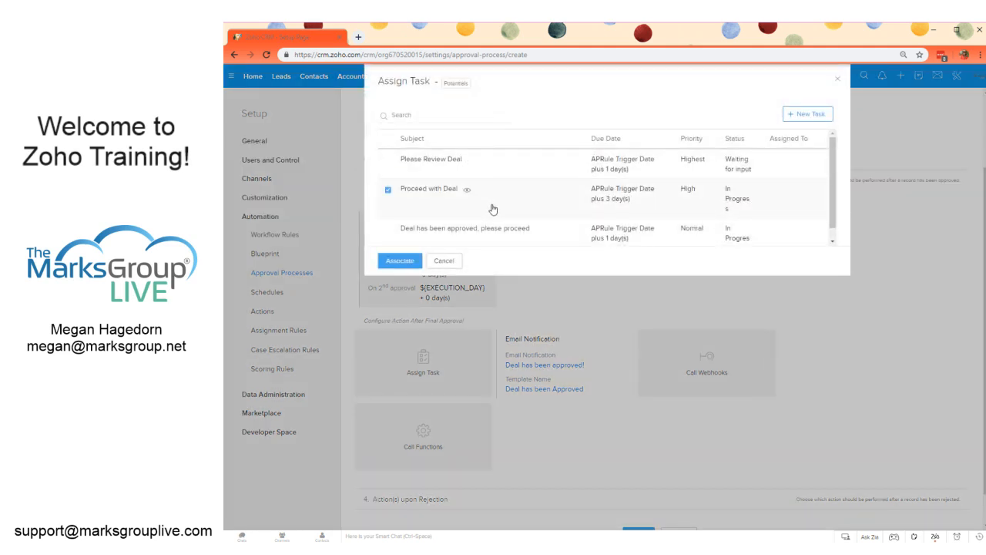
click(386, 230)
click(400, 260)
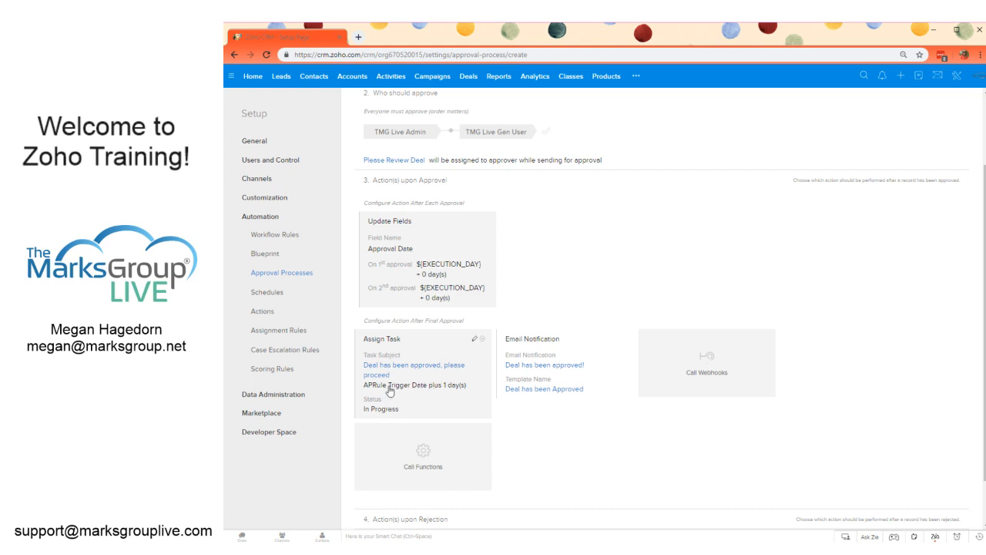
- Add an email notification upon rejection that sends the Deal Rejected template to the requester, with no other recipients selected
scroll(542, 261, down, 1)
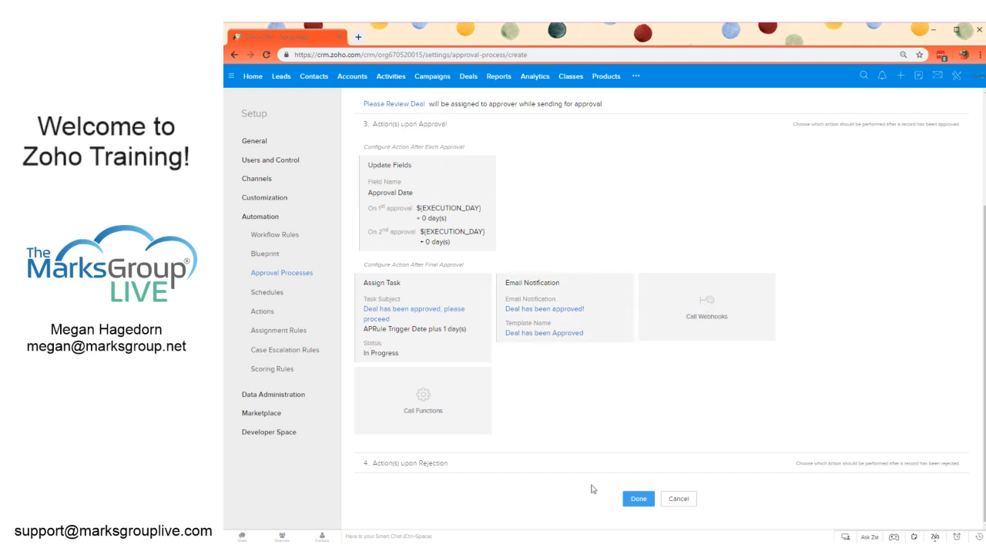
click(480, 466)
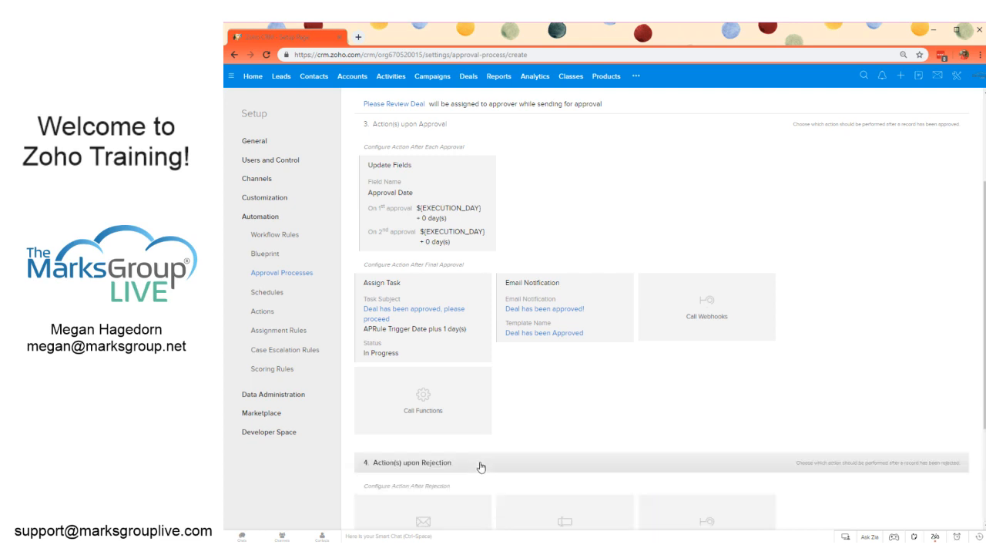
scroll(470, 441, down, 3)
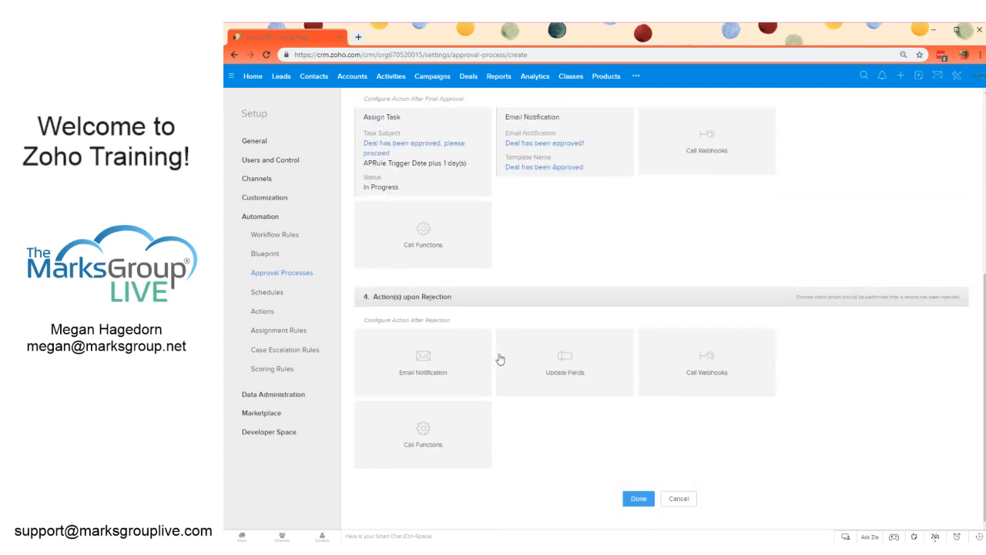
click(465, 367)
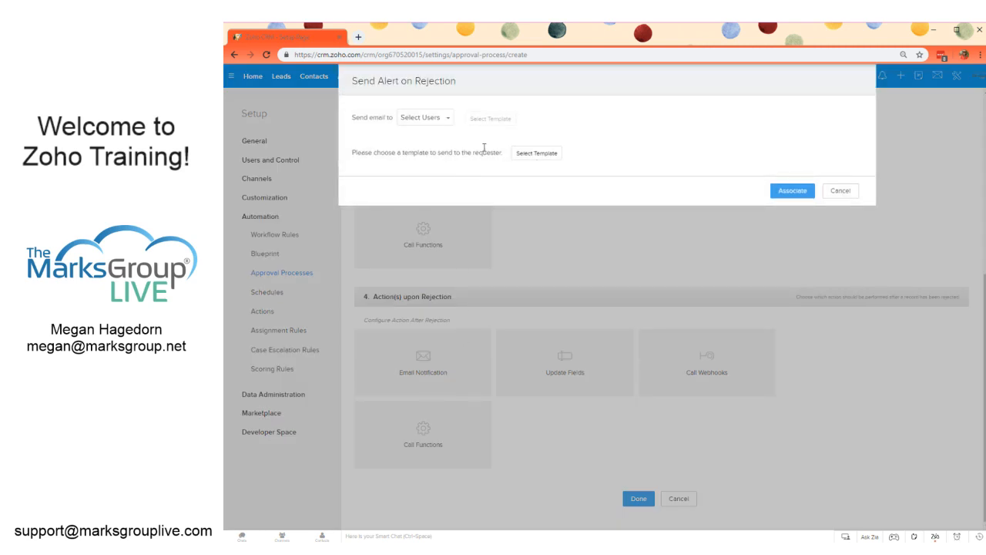
click(532, 157)
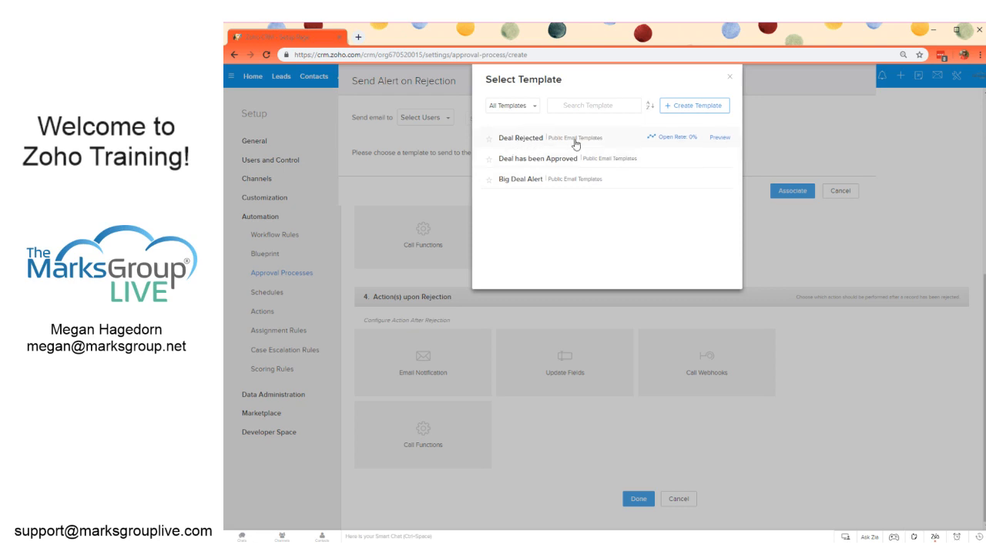
click(521, 138)
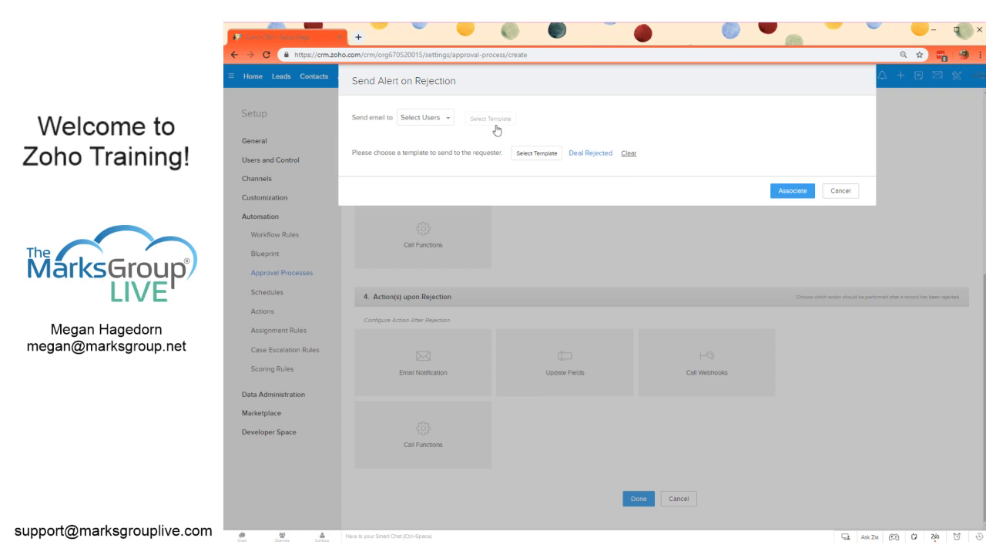
click(440, 118)
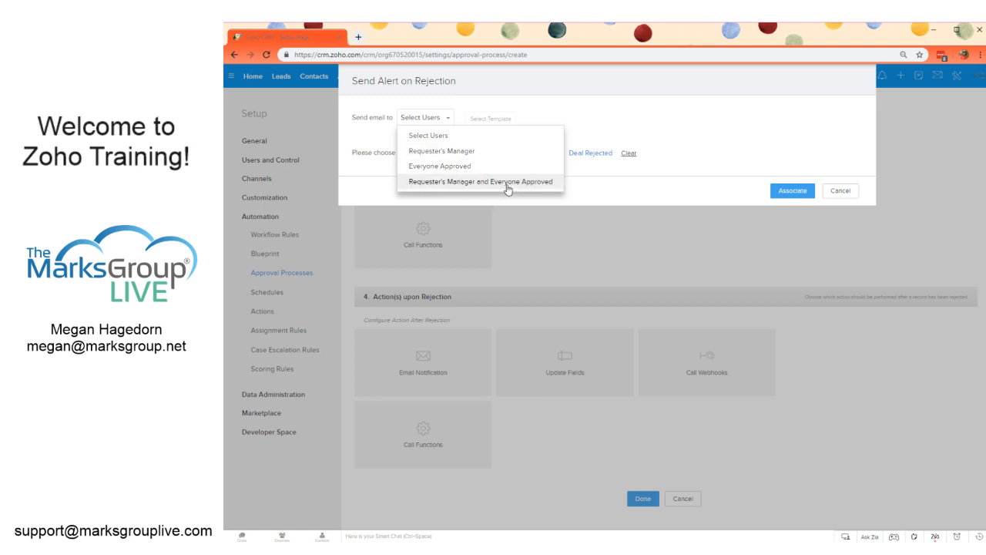
click(472, 140)
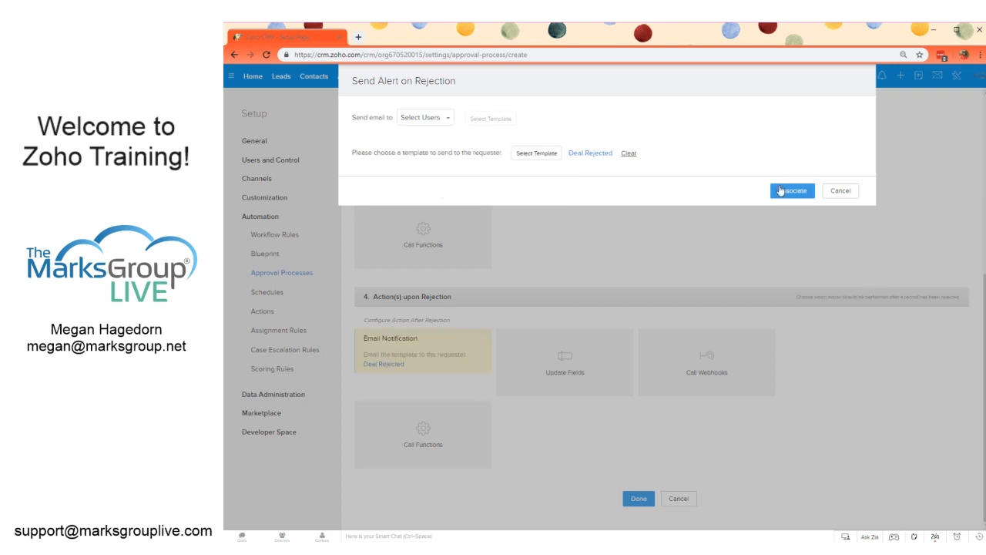
click(780, 190)
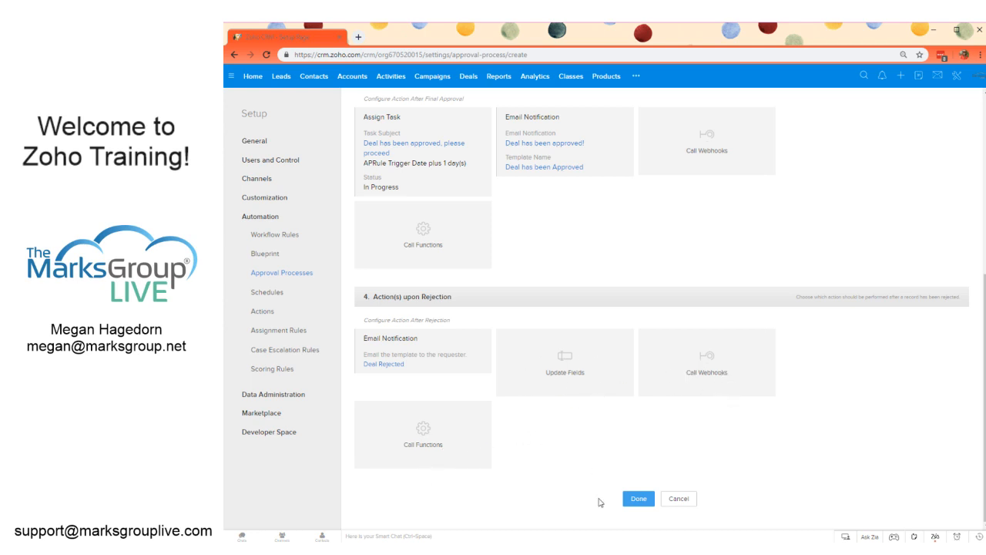
- Complete the rule with its approval and rejection actions, review its summary, and save the approval process
click(639, 498)
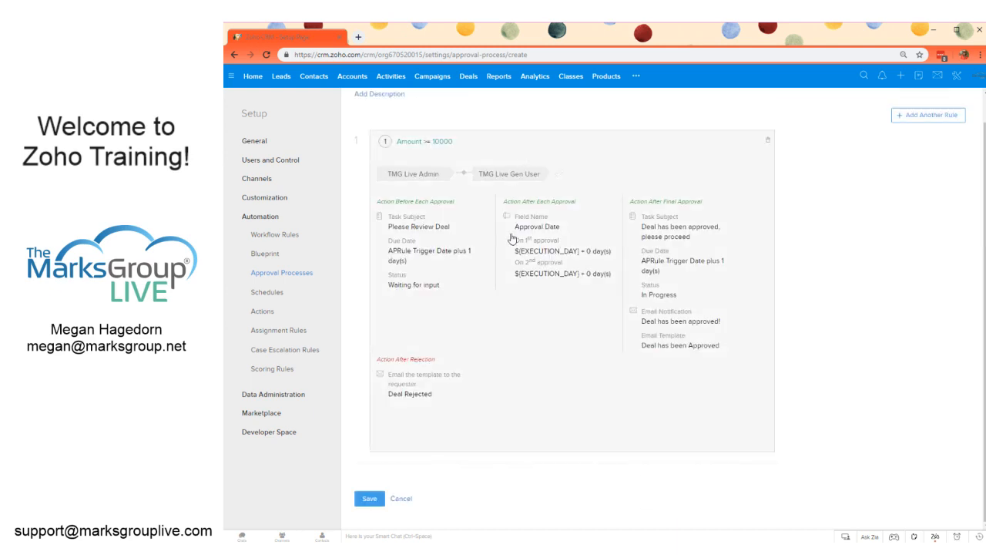
scroll(513, 253, up, 1)
scroll(512, 253, down, 1)
click(369, 500)
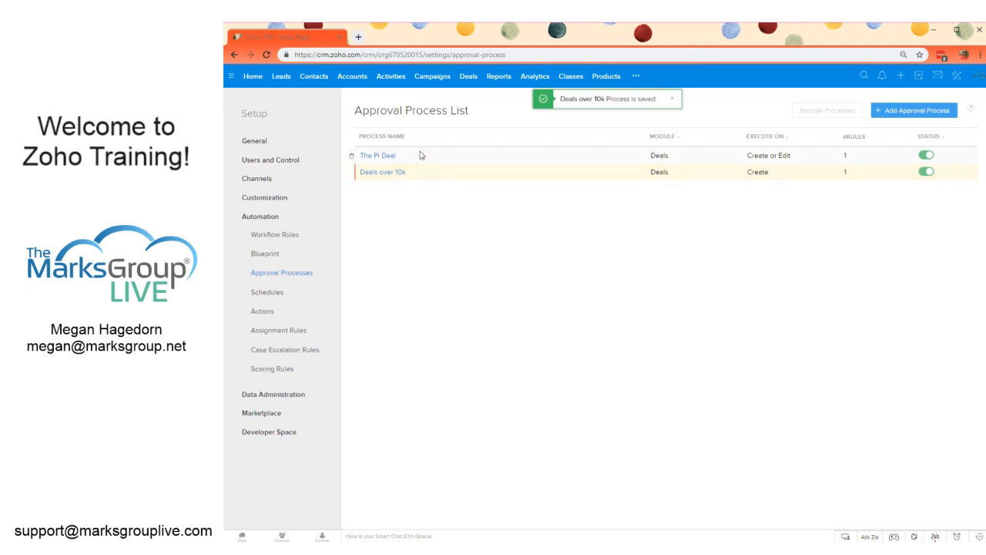
- Go to the Deals list, view the ARC South Pole-Procure Mammal Control System deal, and return to the list
click(469, 76)
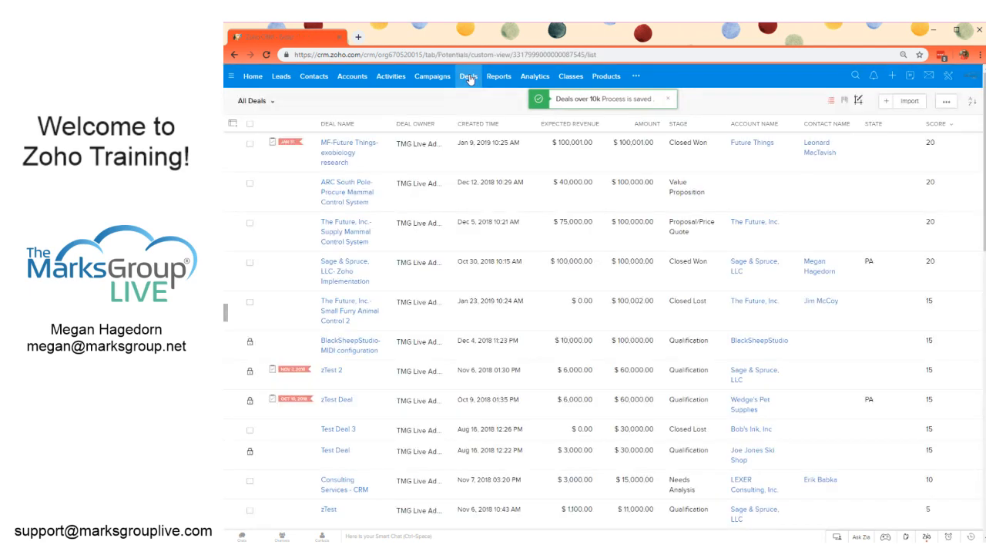
scroll(452, 318, down, 1)
scroll(452, 318, up, 1)
click(354, 190)
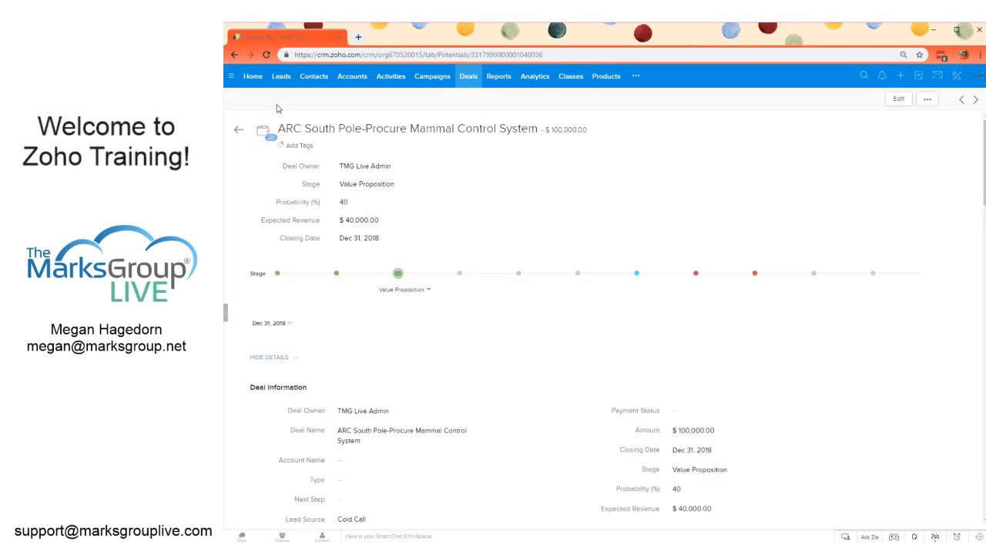
click(240, 130)
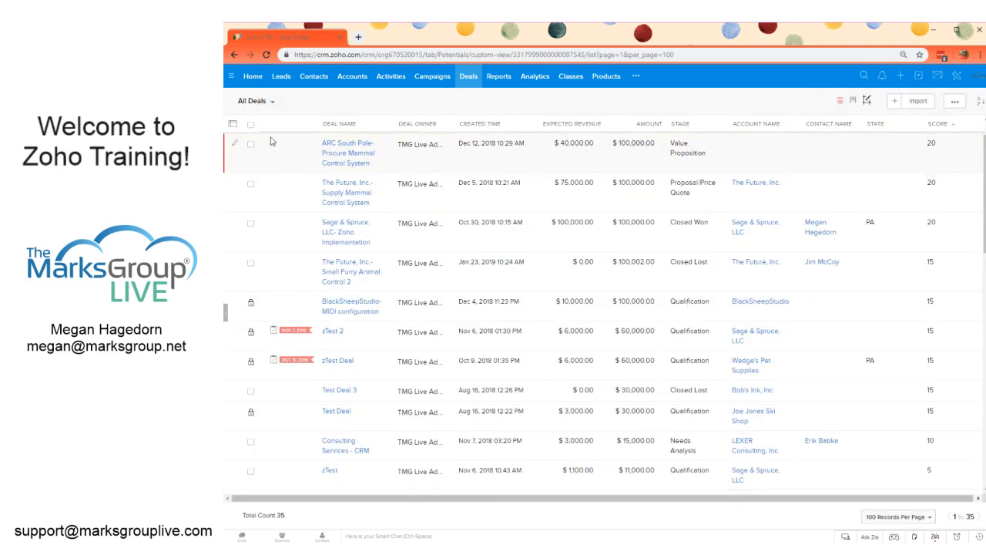
- Start a new deal named Test Deal Z for the account XYZ Co. with the type Existing Business
click(894, 102)
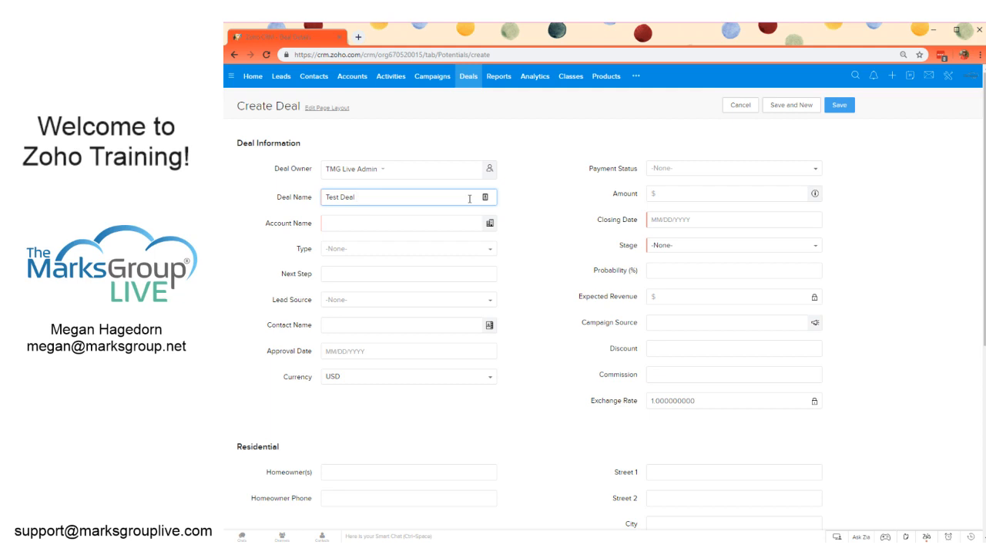
click(366, 224)
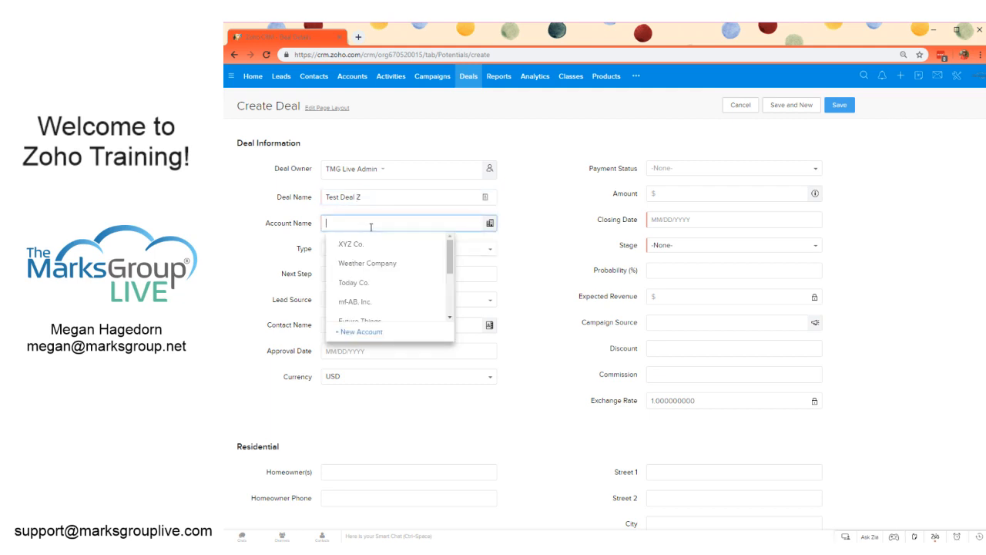
click(358, 245)
click(356, 249)
click(343, 279)
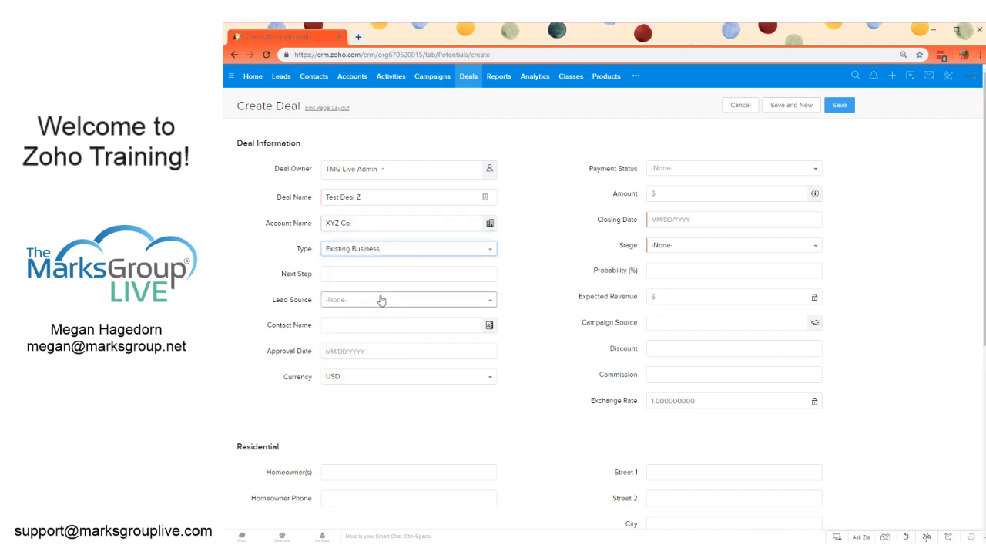
- Set the new deal's closing date to 02/28/2019 and its stage to Qualification
click(698, 219)
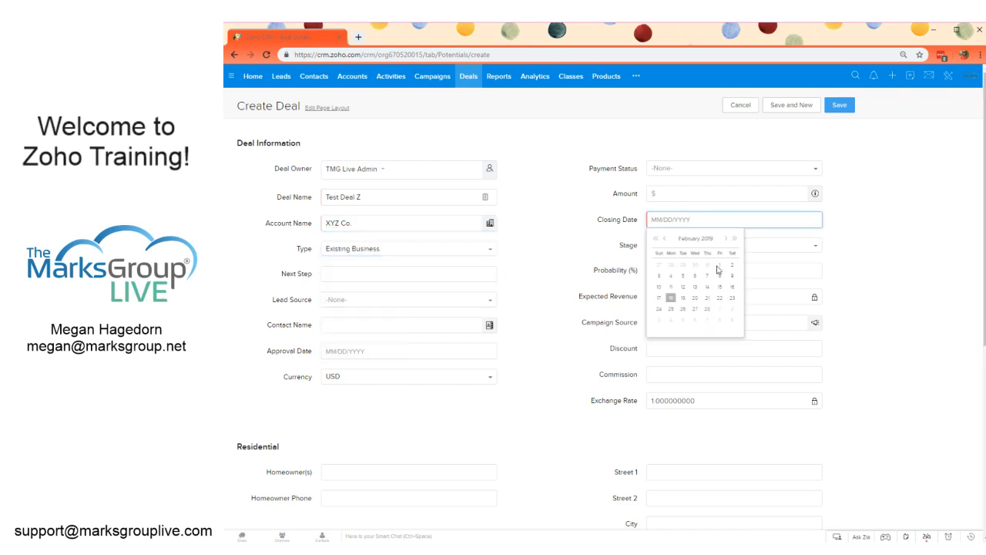
click(707, 309)
click(693, 247)
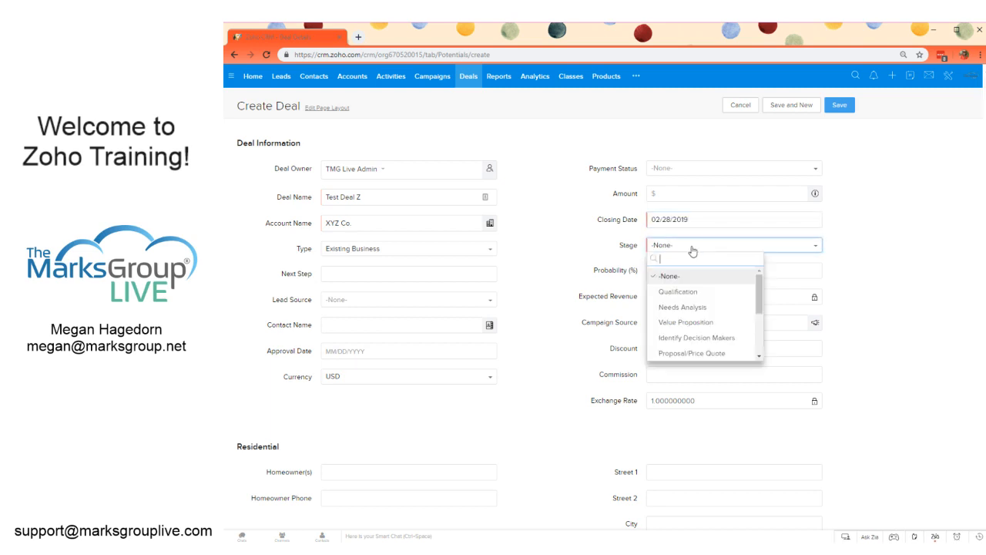
click(710, 292)
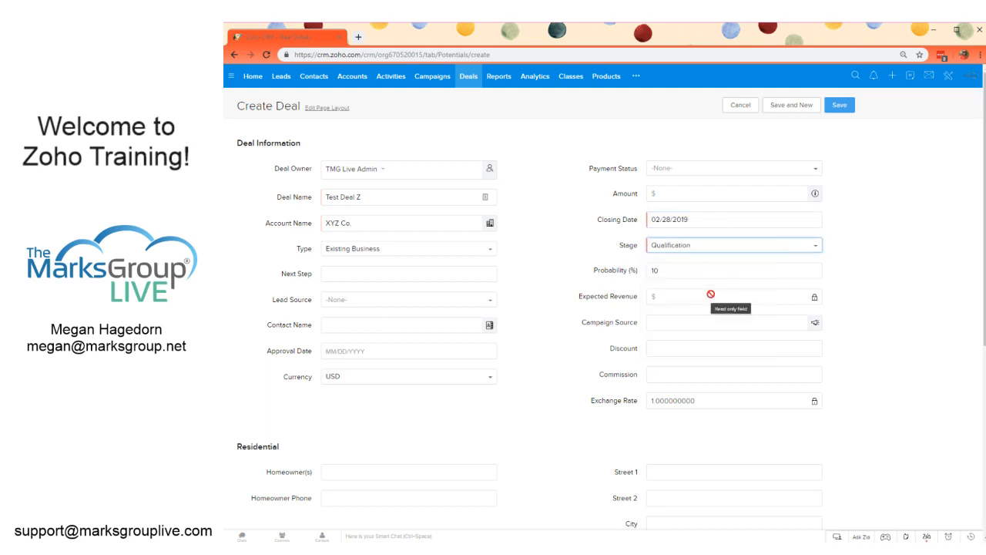
- Set the deal's amount to 20000 and save the new deal
scroll(577, 316, down, 2)
scroll(577, 315, up, 2)
click(678, 195)
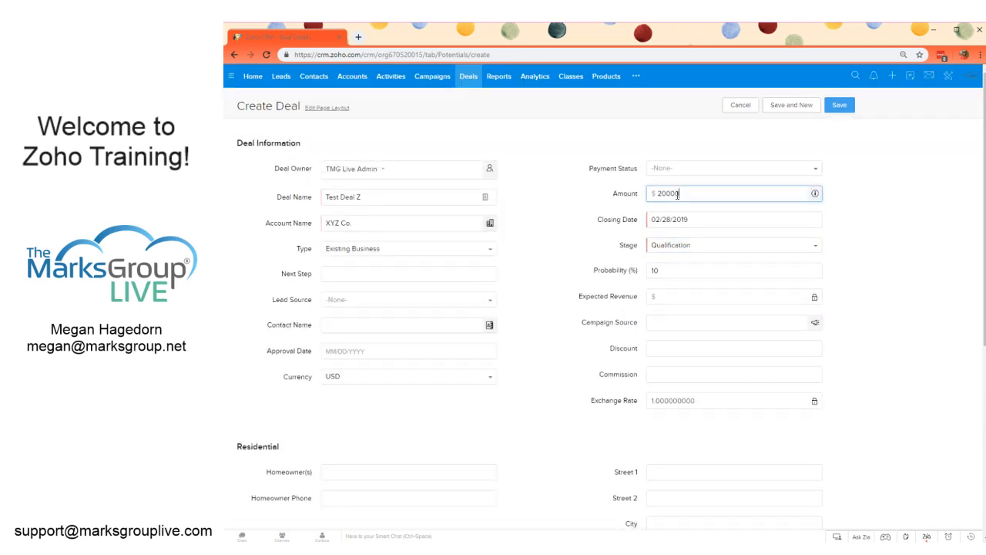
scroll(537, 316, down, 4)
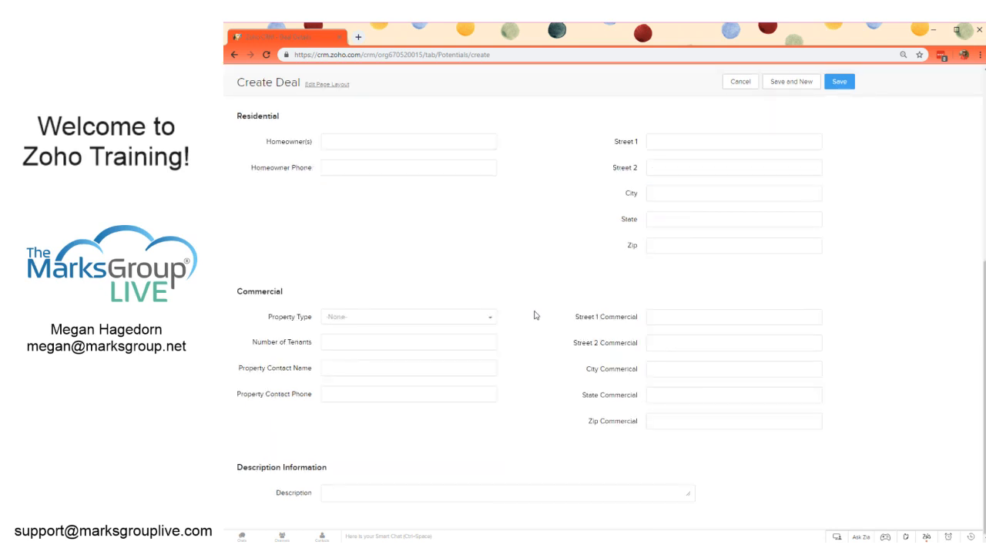
click(844, 82)
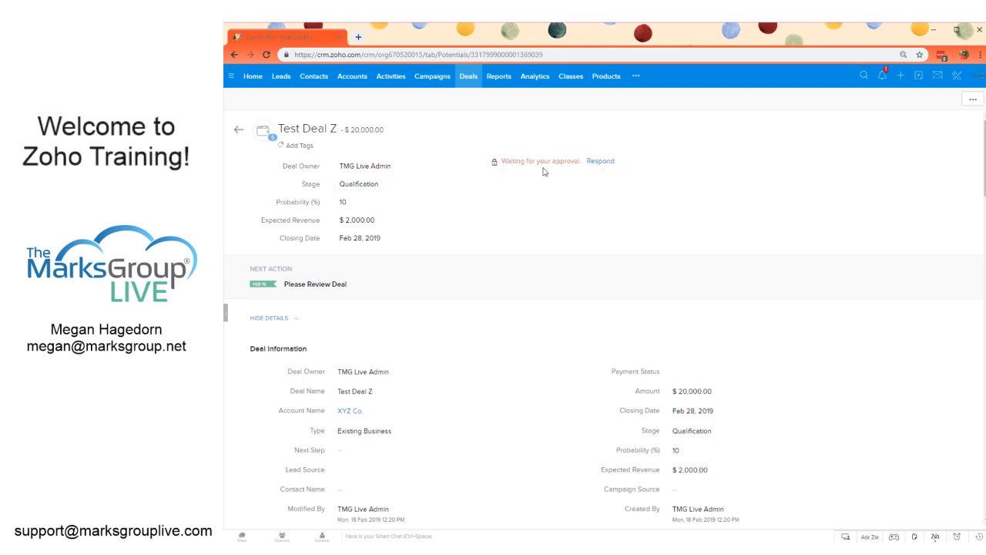
- Check the SalesSignals and Feeds notifications for the approval request, and close the notifications
click(882, 78)
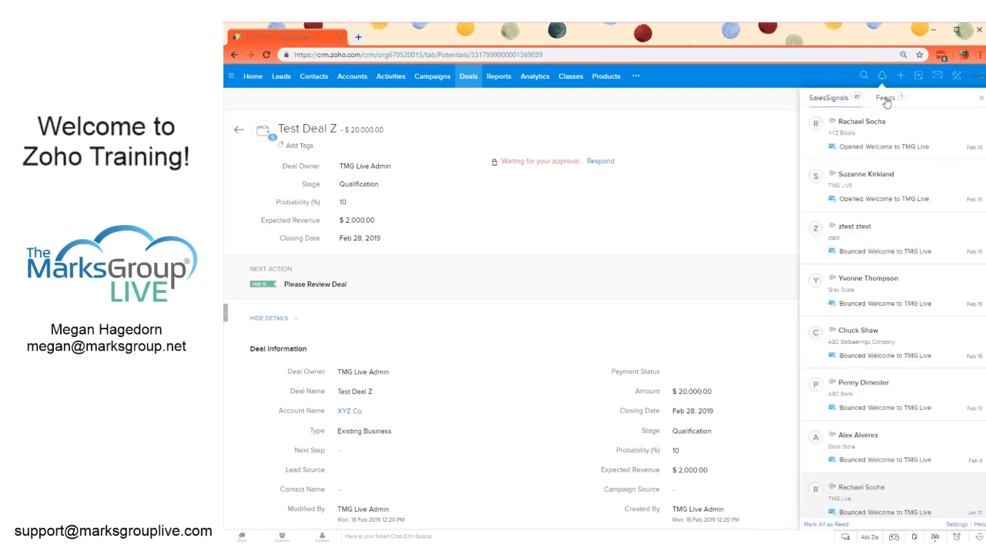
click(885, 98)
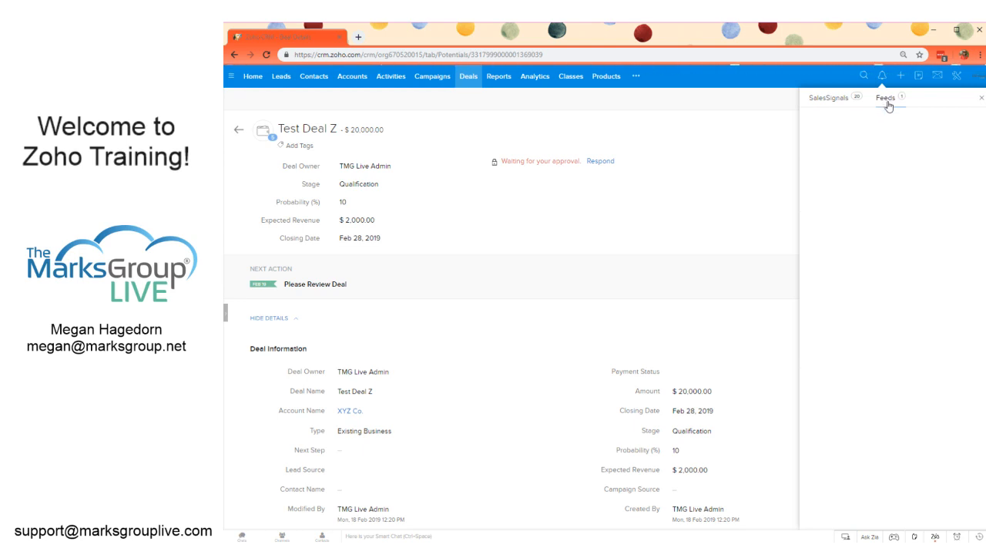
click(983, 100)
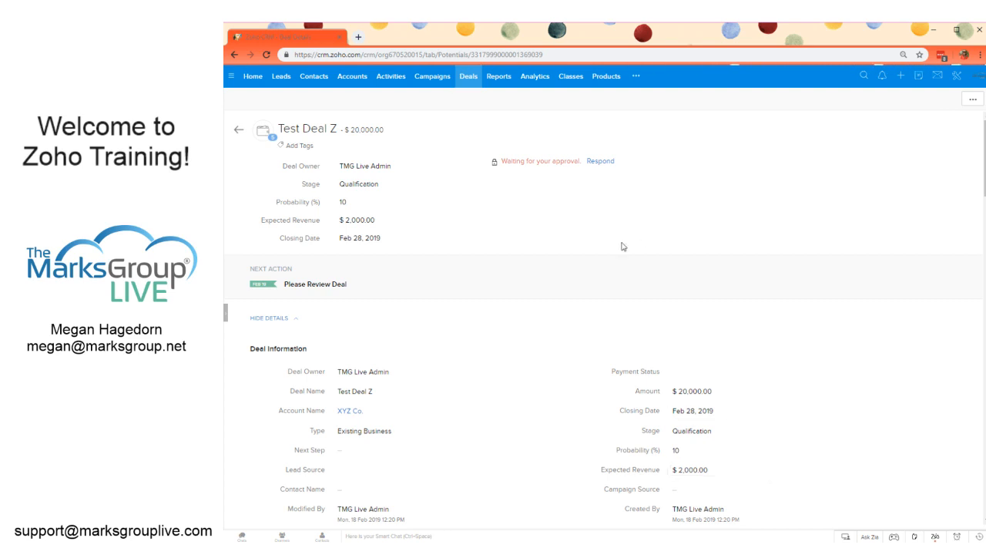
- Respond to the approval request for Test Deal Z by approving it without a comment
click(600, 162)
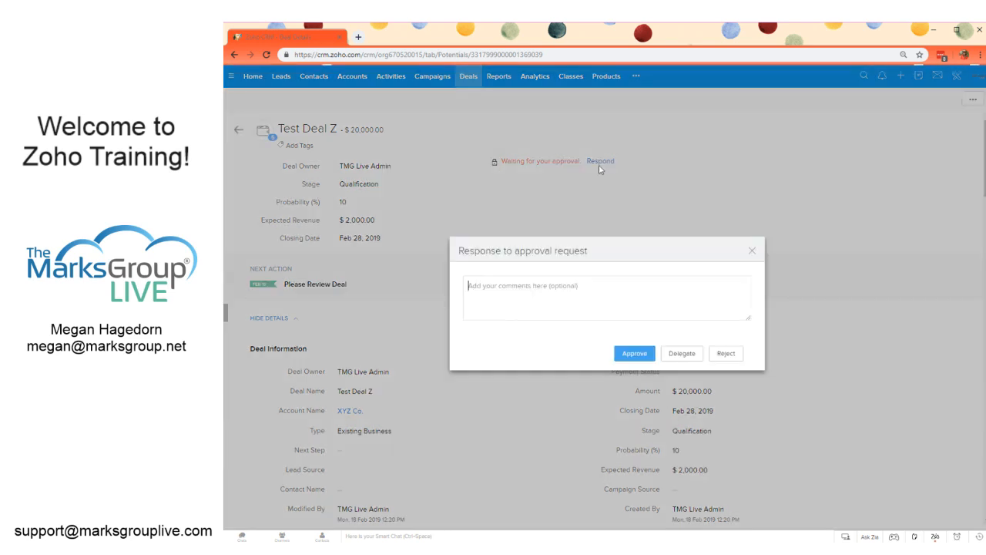
click(642, 354)
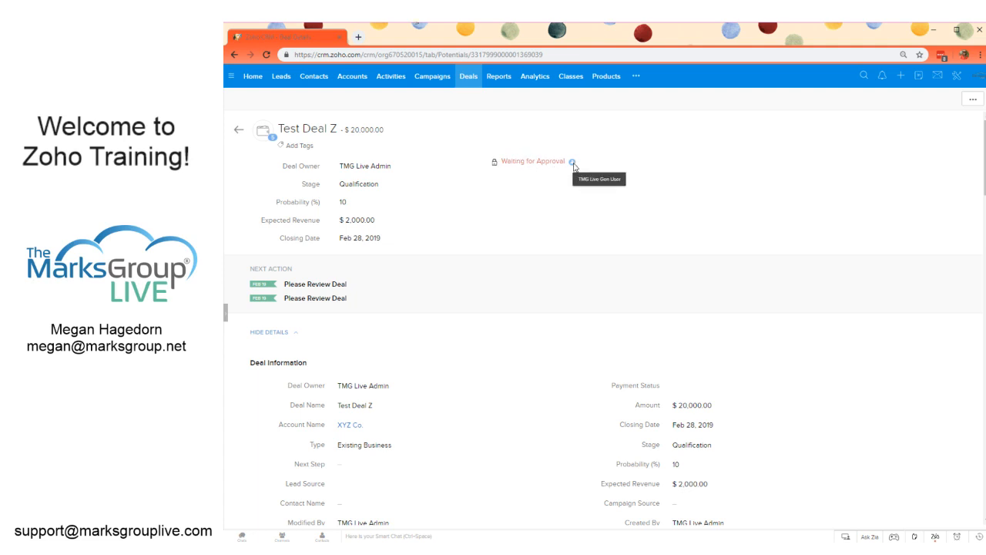
mouse_move(572, 164)
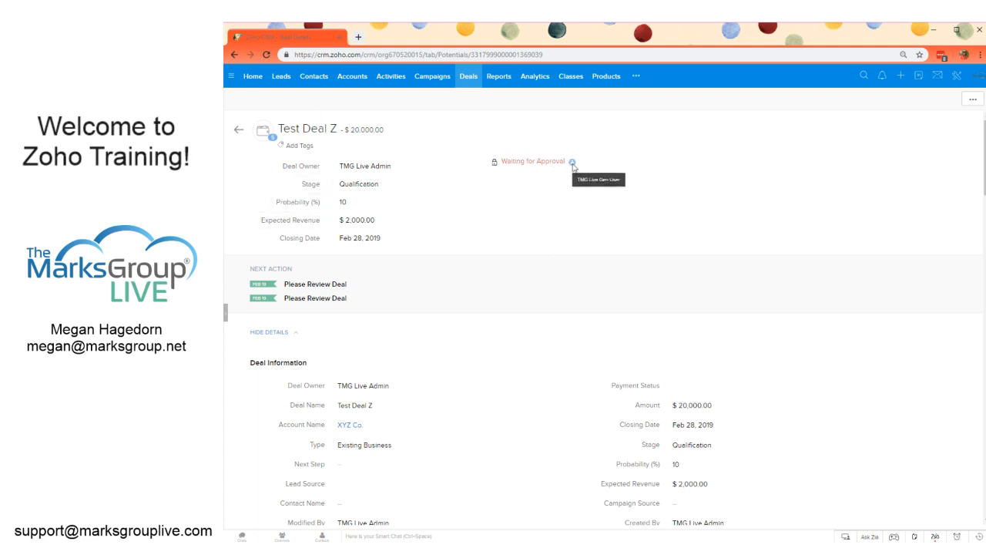